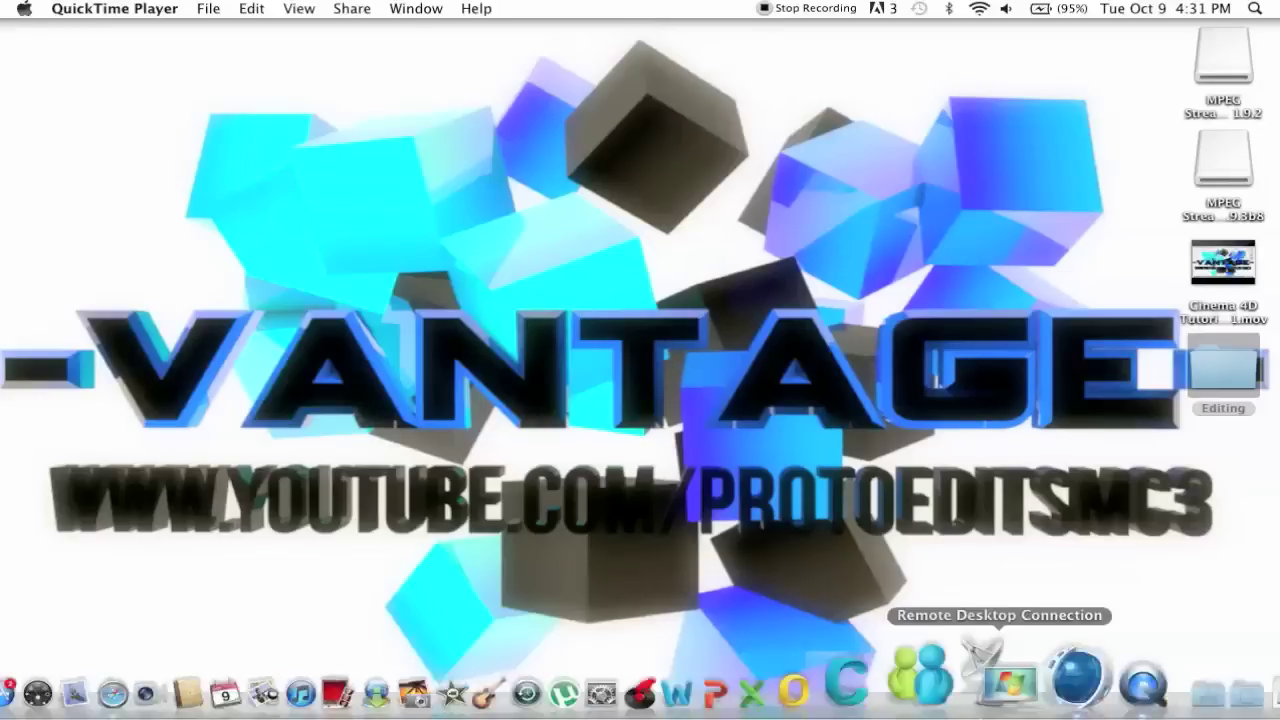
# Bring Cinema 4D to the front from the Dock, showing the orange VANTAGE scene
pyautogui.click(1031, 688)
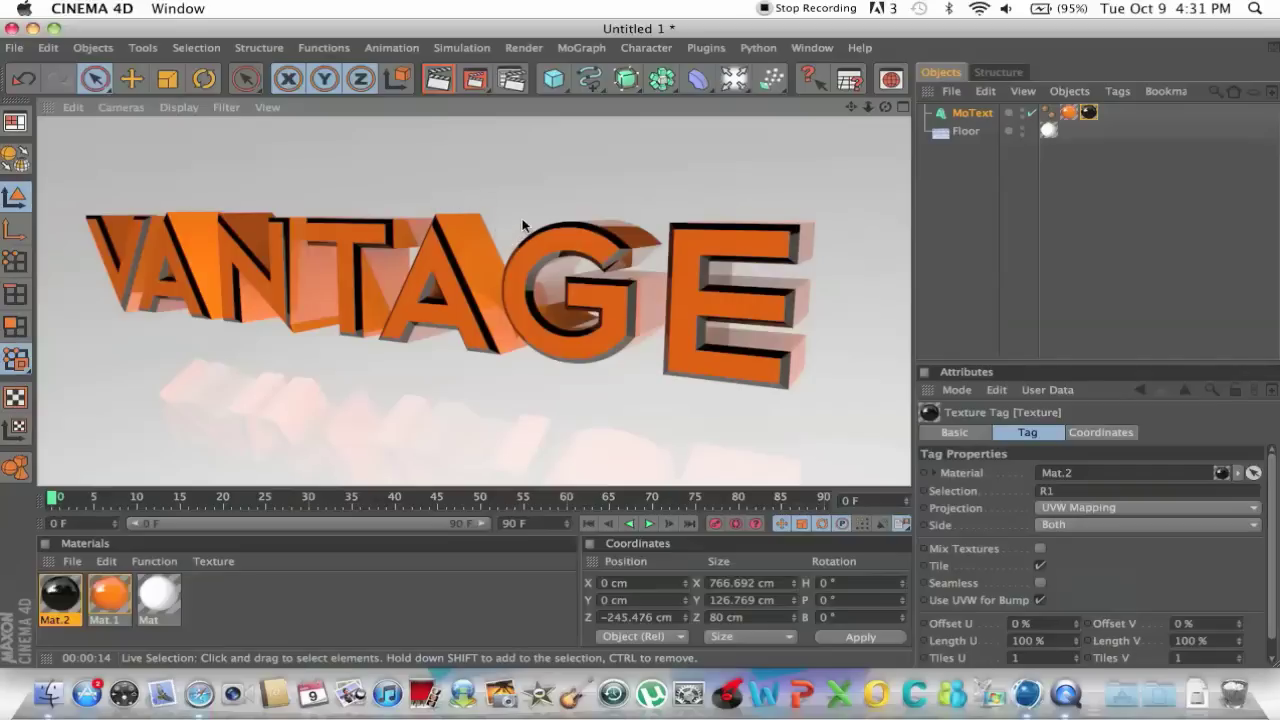
# Start the floor scene and level the viewport toward the horizon
pyautogui.click(14, 47)
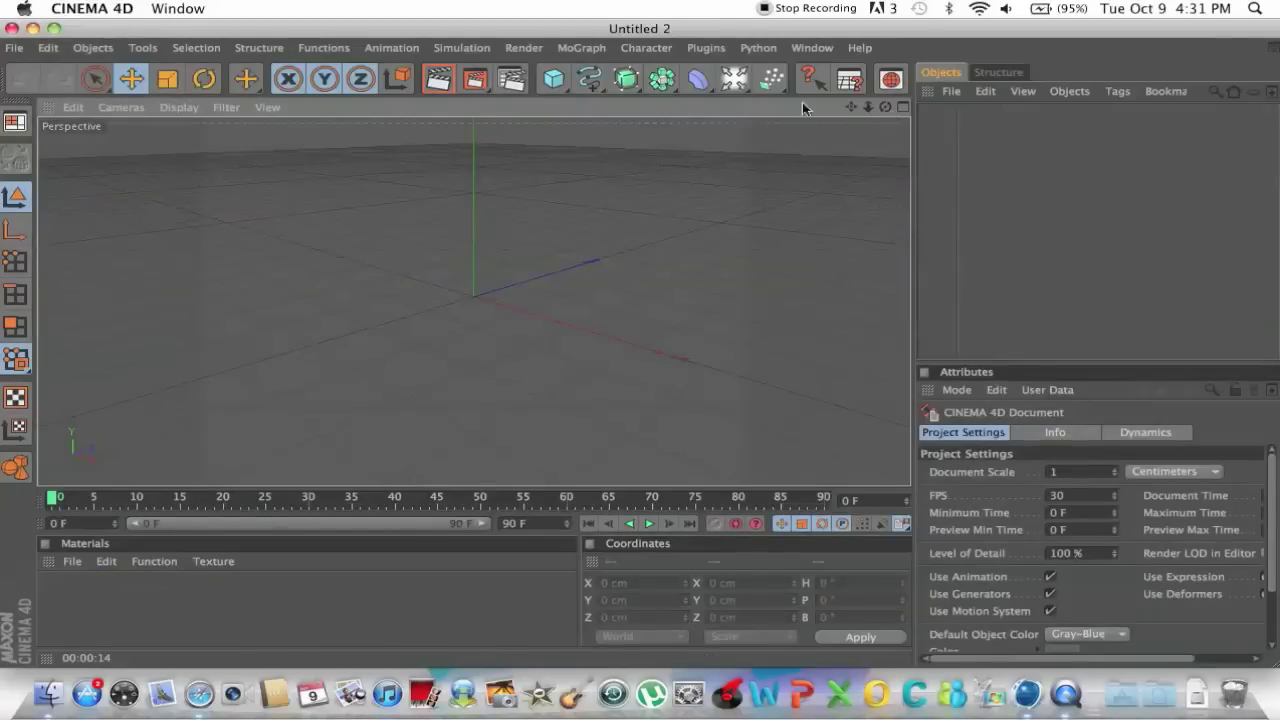
pyautogui.moveTo(885, 106)
pyautogui.mouseDown()
pyautogui.moveTo(840, 108)
pyautogui.moveTo(840, 90)
pyautogui.moveTo(885, 106)
pyautogui.mouseUp()
pyautogui.moveTo(733, 78)
pyautogui.mouseDown()
pyautogui.moveTo(945, 183)
pyautogui.moveTo(964, 224)
pyautogui.mouseUp()
# Scale the Floor to 1000 in X and 100 in Z, and create a new material Mat
pyautogui.click(990, 432)
pyautogui.write('1000')
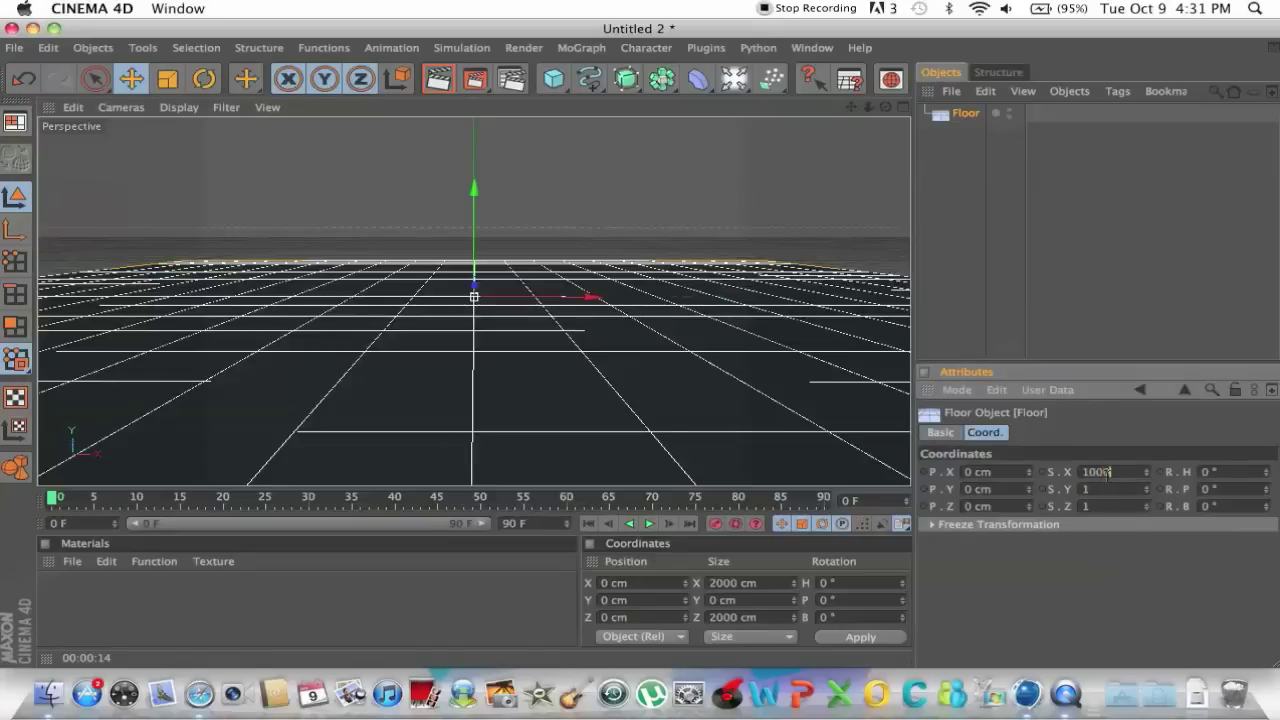
pyautogui.press('Return')
pyautogui.doubleClick(1096, 506)
pyautogui.write('1000')
pyautogui.press('Return')
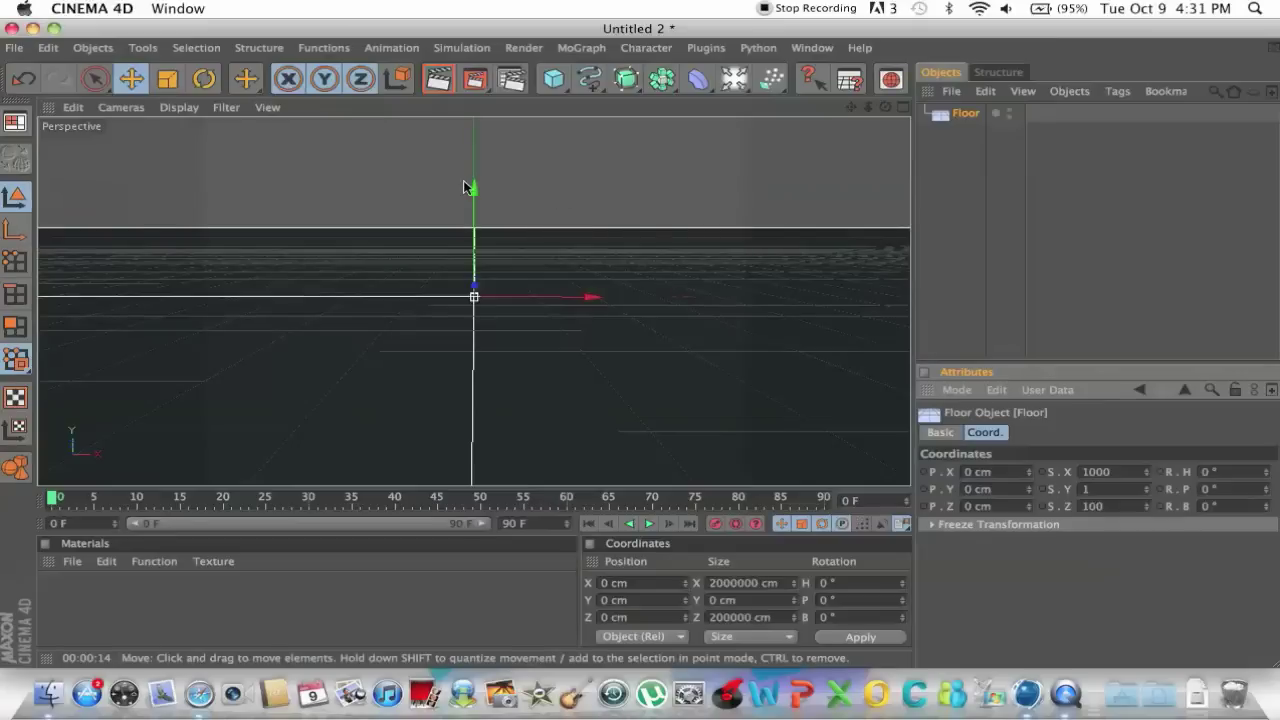
pyautogui.doubleClick(88, 586)
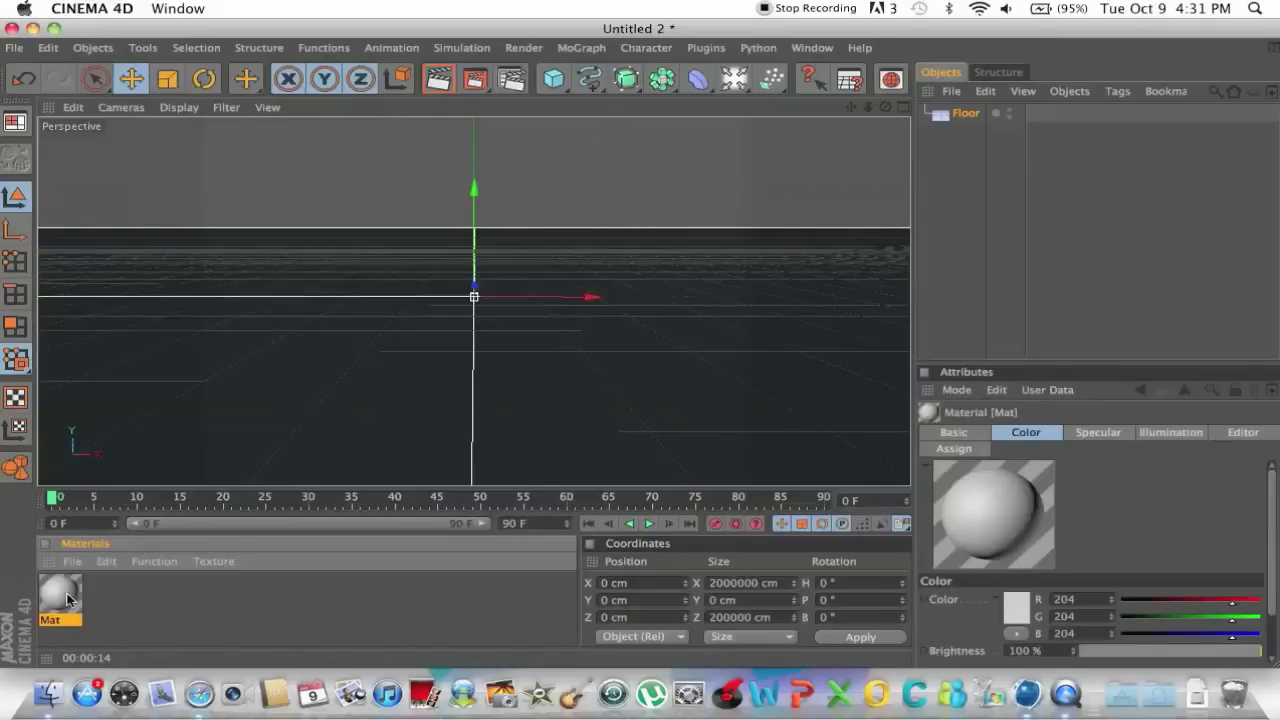
# Turn off Mat's specular and give its colour a Gradient texture
pyautogui.doubleClick(62, 595)
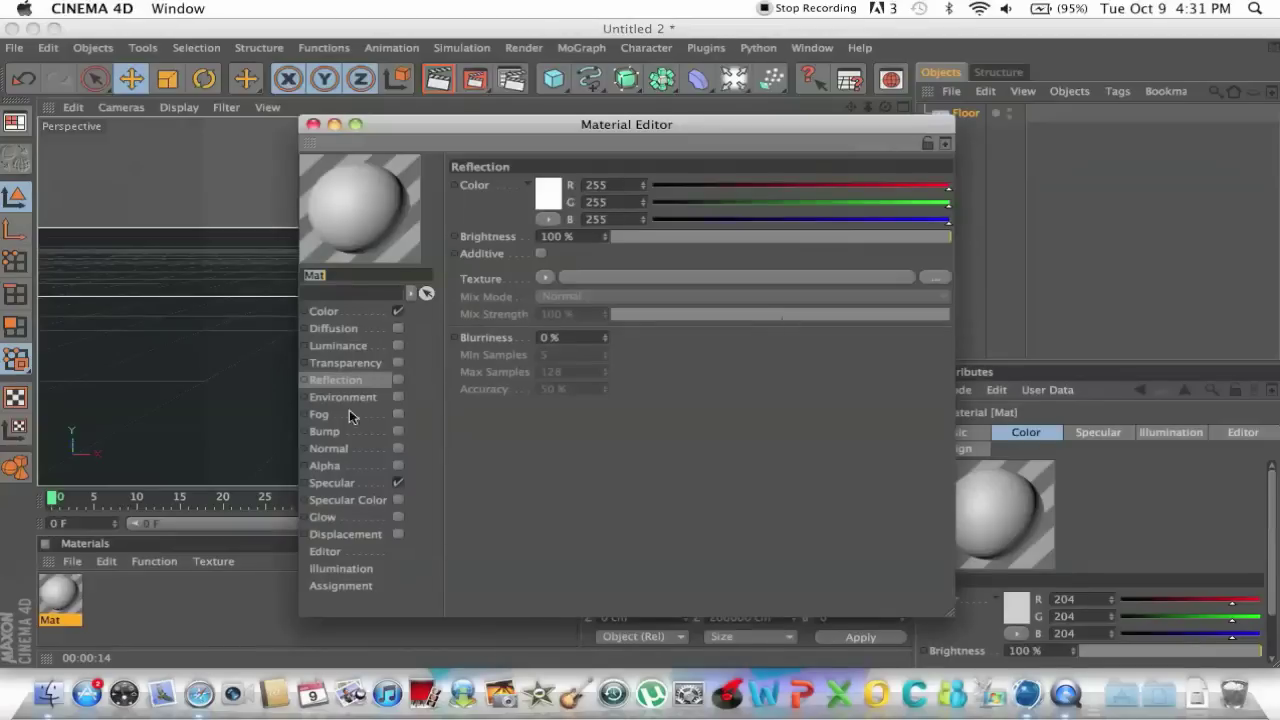
pyautogui.click(397, 483)
pyautogui.click(333, 310)
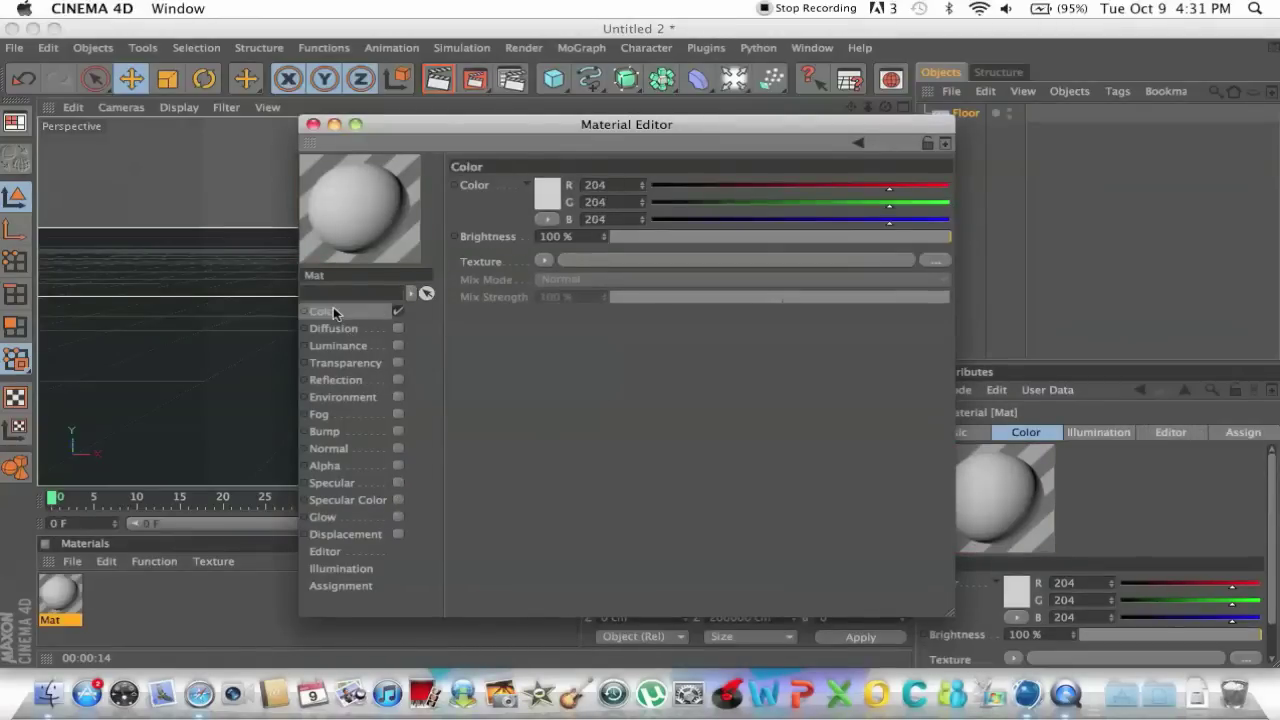
pyautogui.click(548, 262)
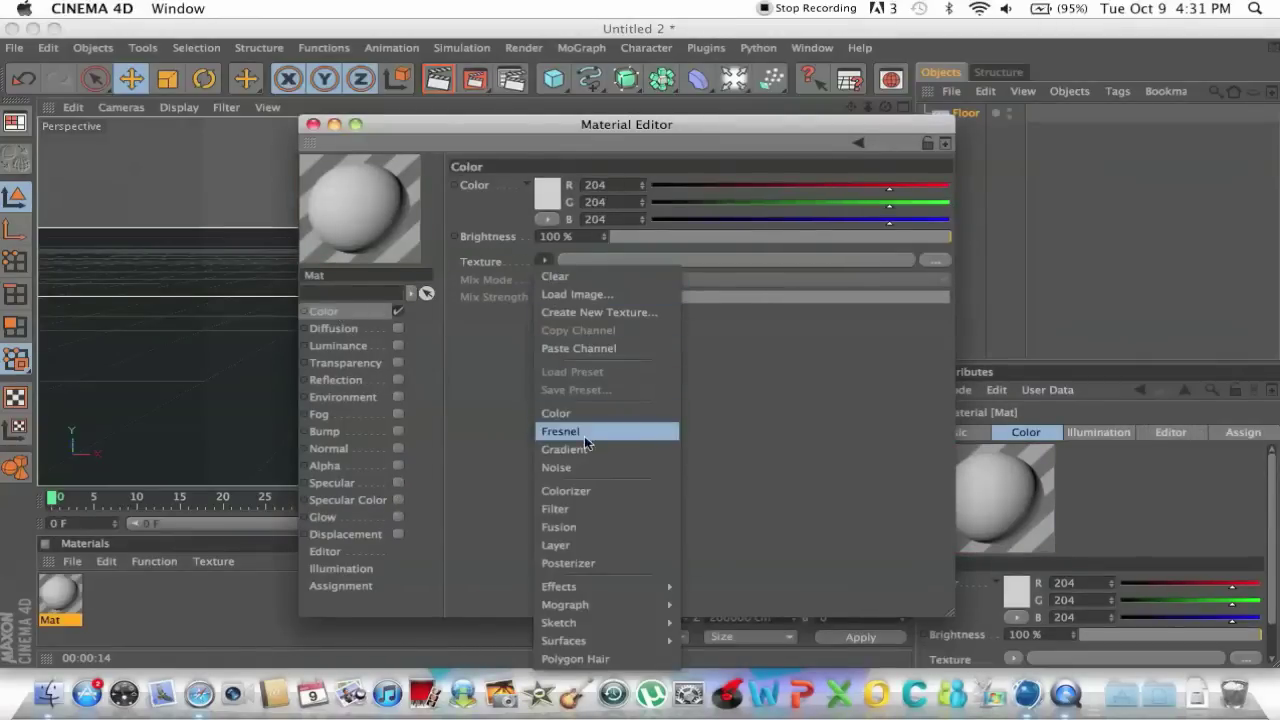
pyautogui.click(584, 437)
# Set the colour gradient to run from white on the left to light grey on the right
pyautogui.click(565, 290)
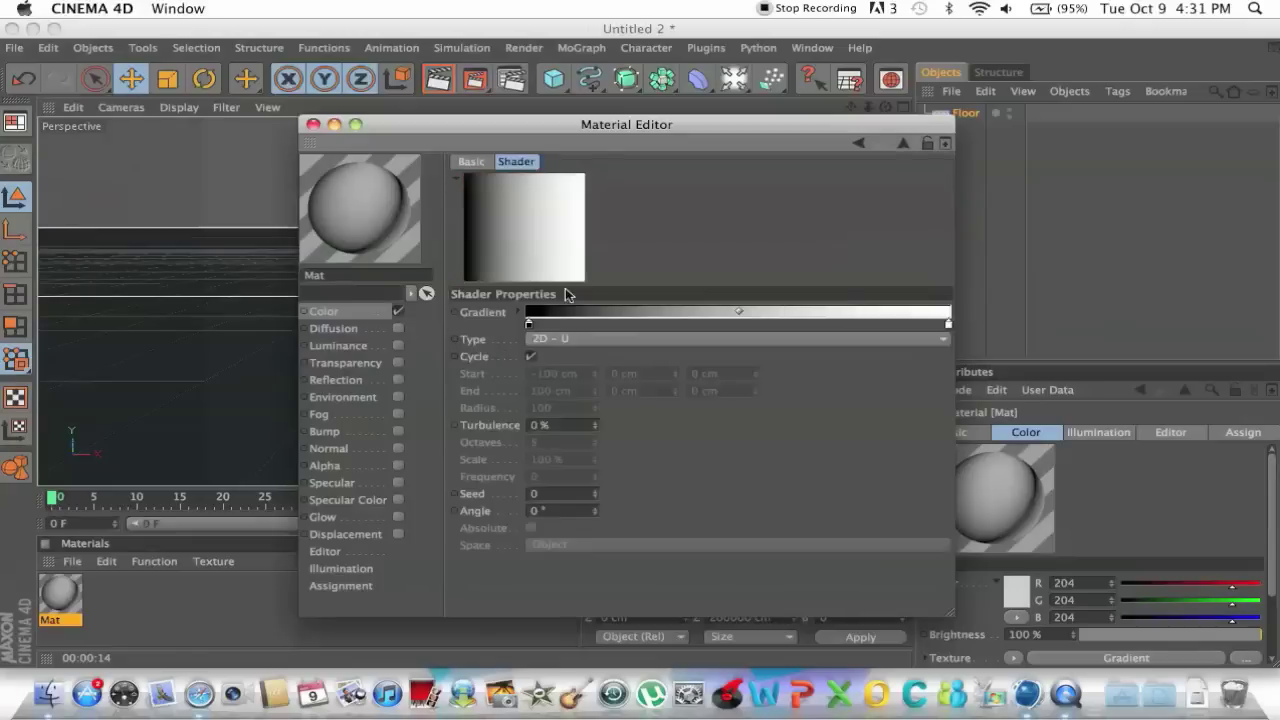
pyautogui.doubleClick(529, 327)
pyautogui.moveTo(445, 285); pyautogui.dragTo(416, 273)
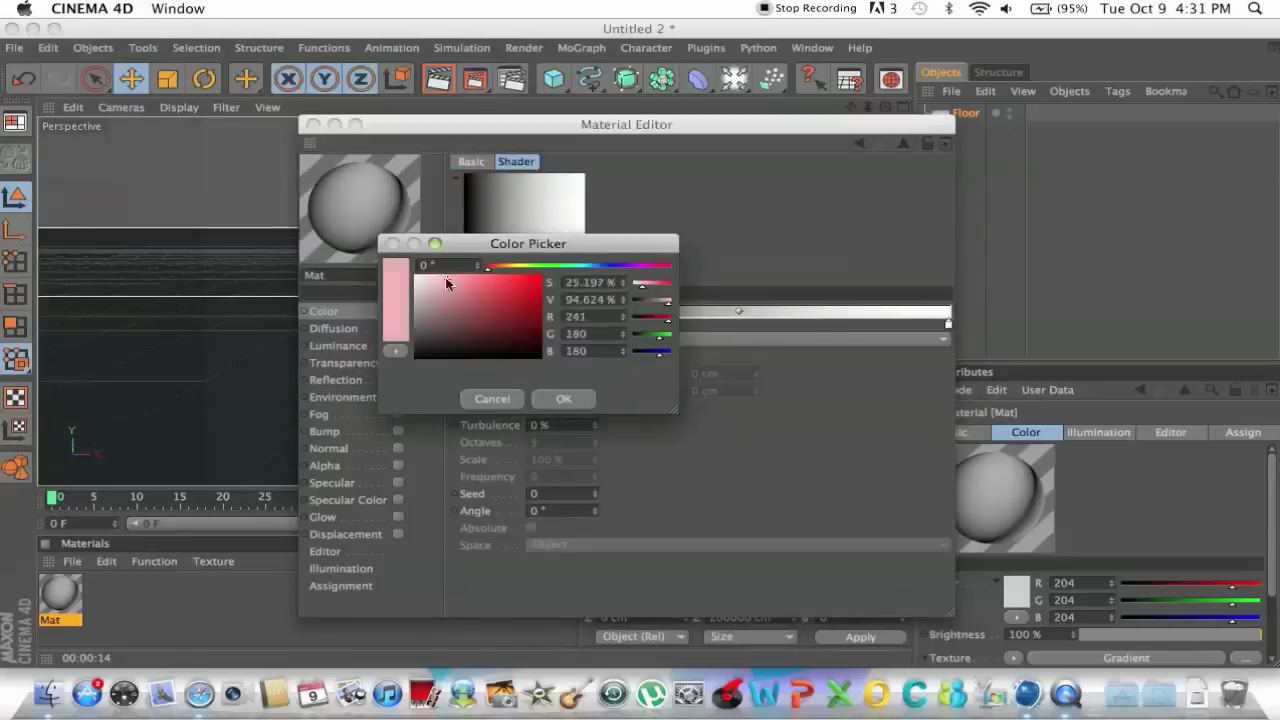
pyautogui.click(564, 399)
pyautogui.doubleClick(947, 327)
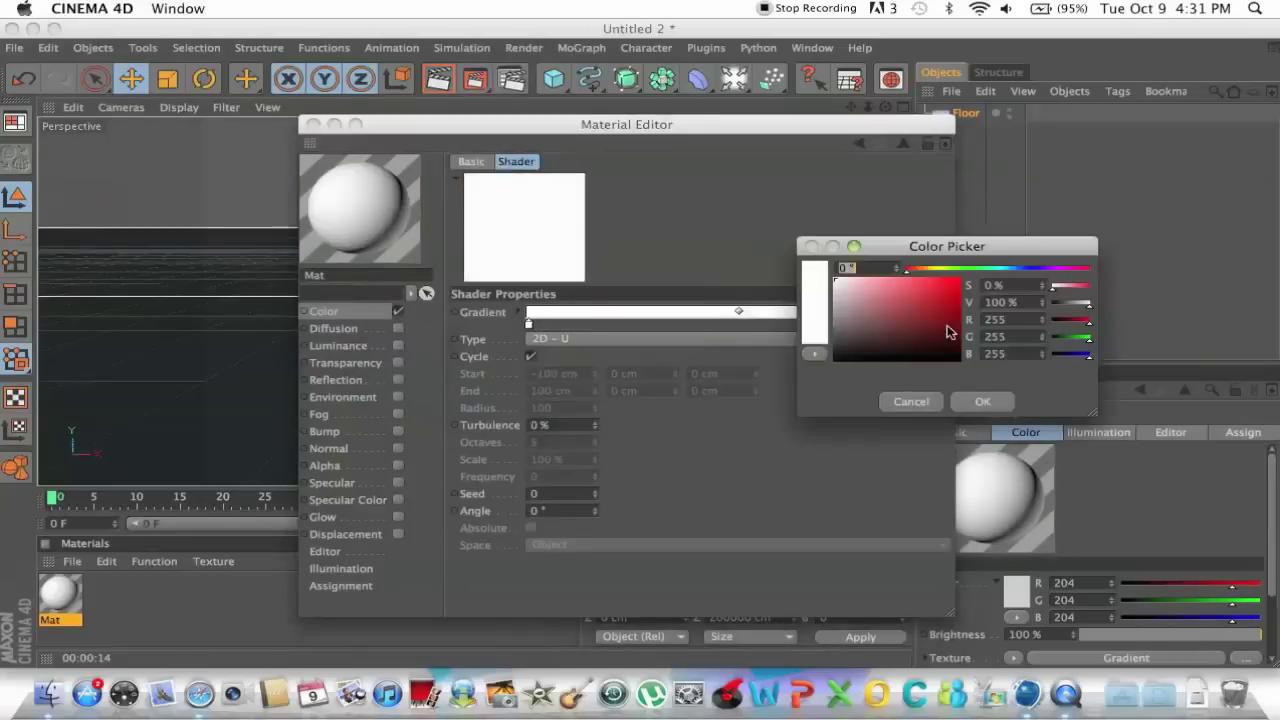
pyautogui.moveTo(830, 289); pyautogui.dragTo(832, 296)
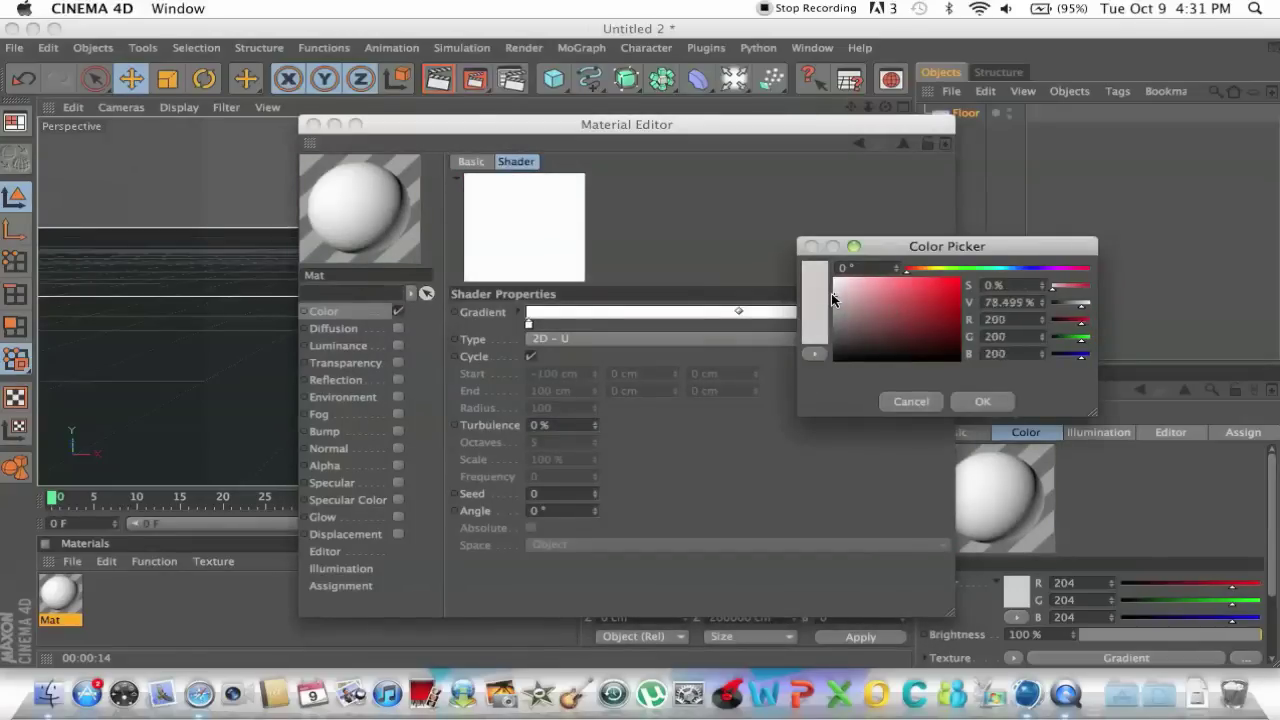
pyautogui.click(983, 401)
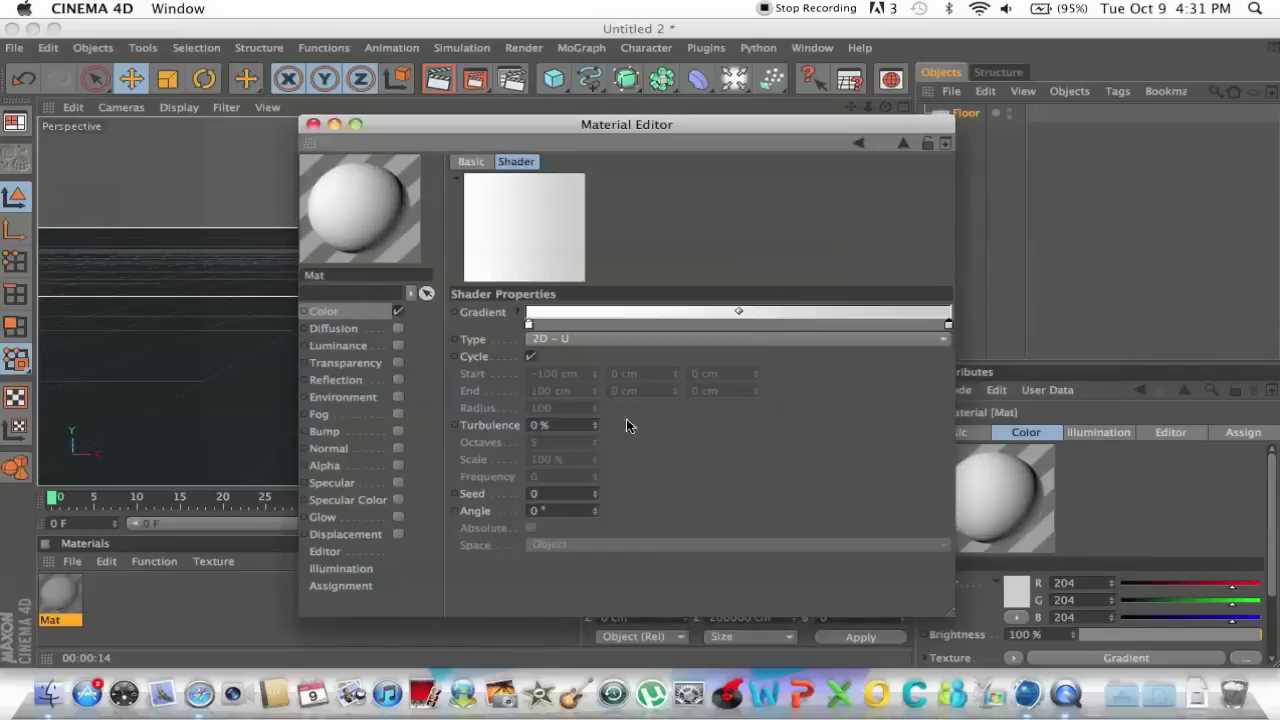
pyautogui.click(357, 315)
# Enable luminance on Mat using a copy of the white-to-grey gradient
pyautogui.click(544, 260)
pyautogui.click(574, 344)
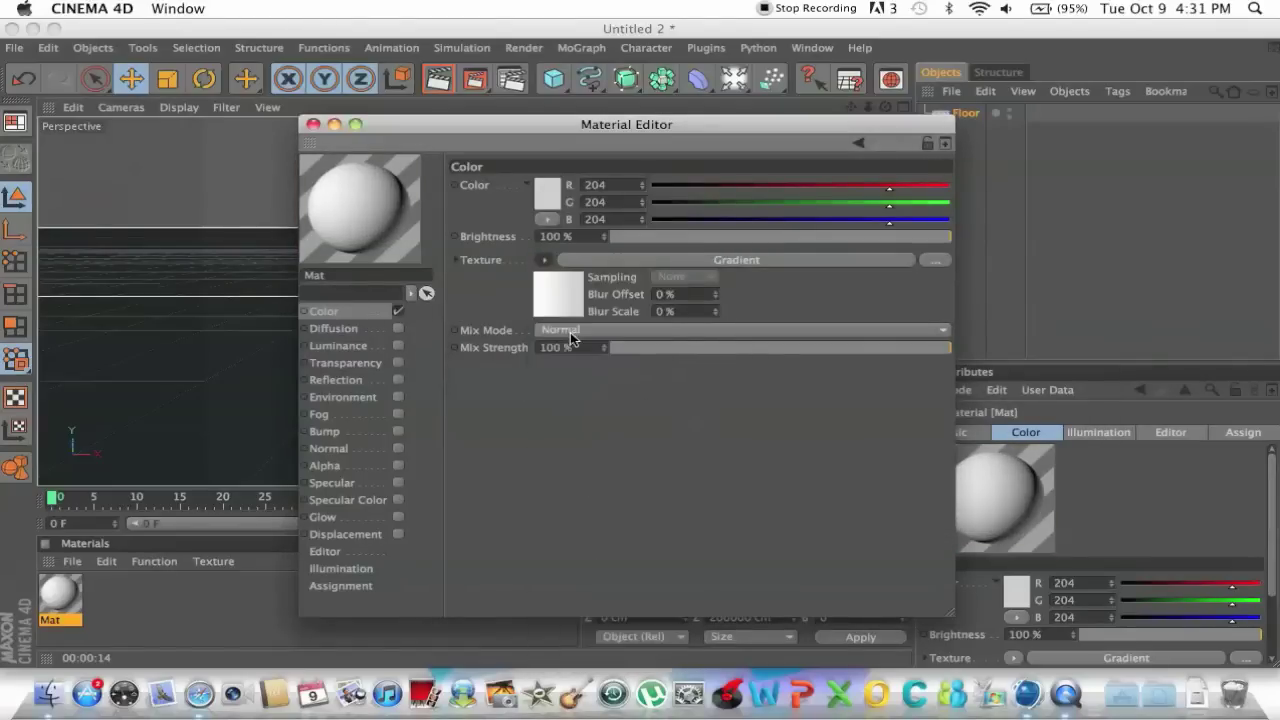
pyautogui.click(380, 347)
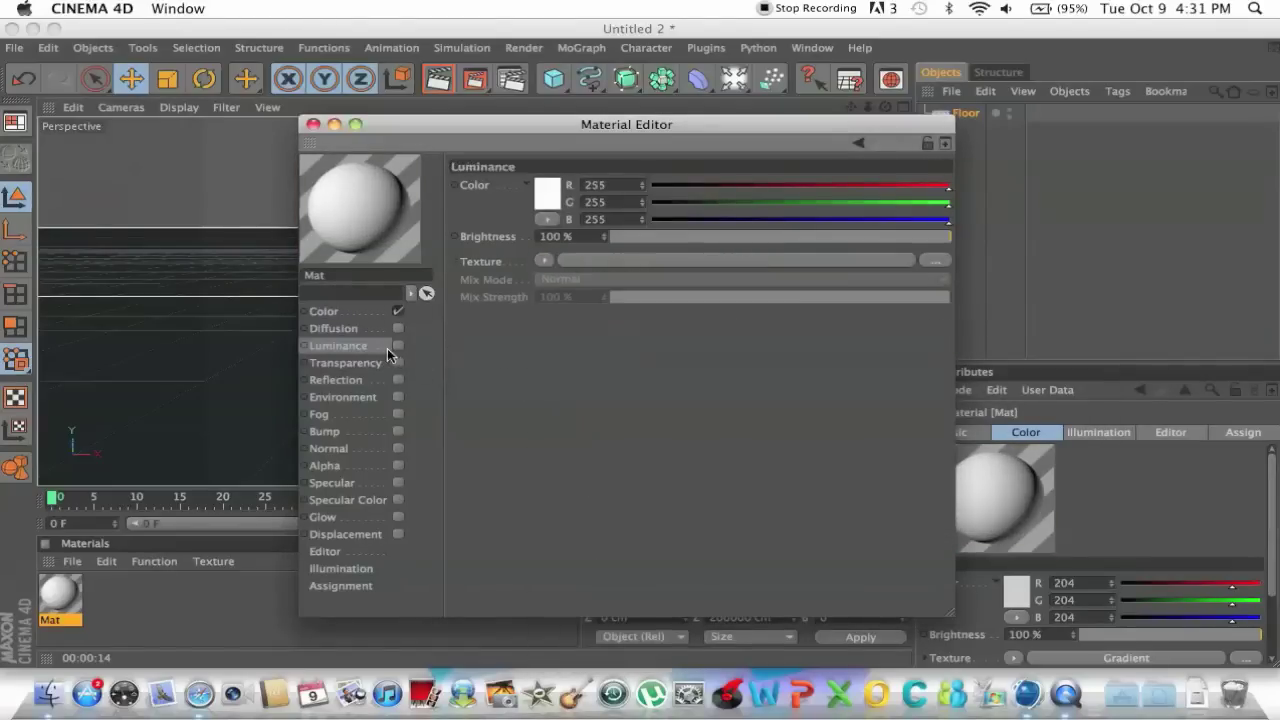
pyautogui.click(550, 260)
pyautogui.click(612, 347)
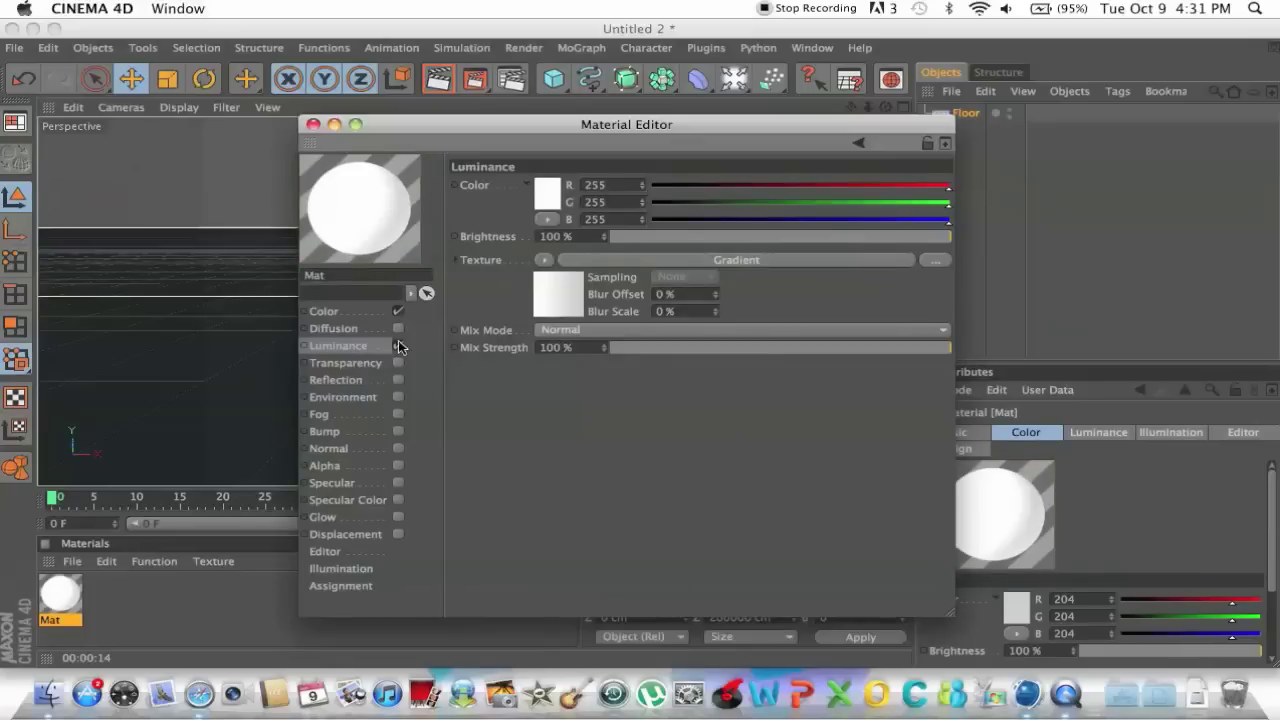
# Enable reflection at 40% brightness with a Fresnel texture mixed at 50%
pyautogui.click(398, 382)
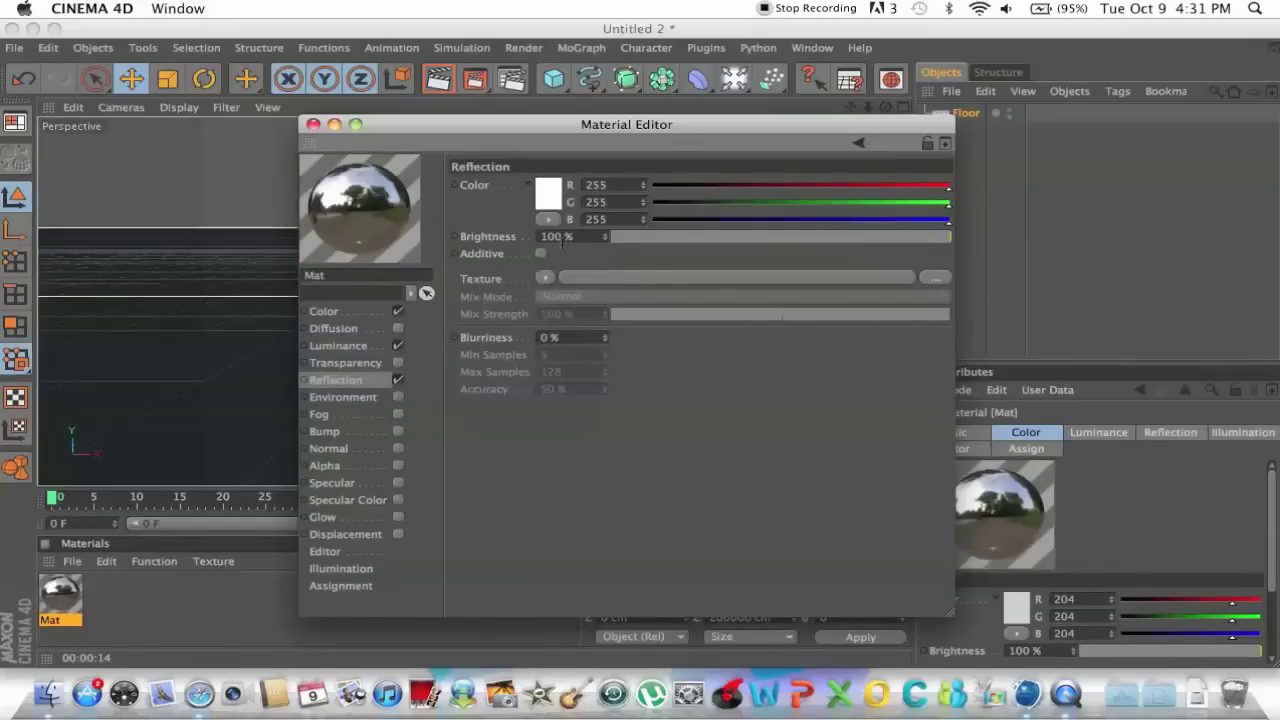
pyautogui.write('40')
pyautogui.press('Return')
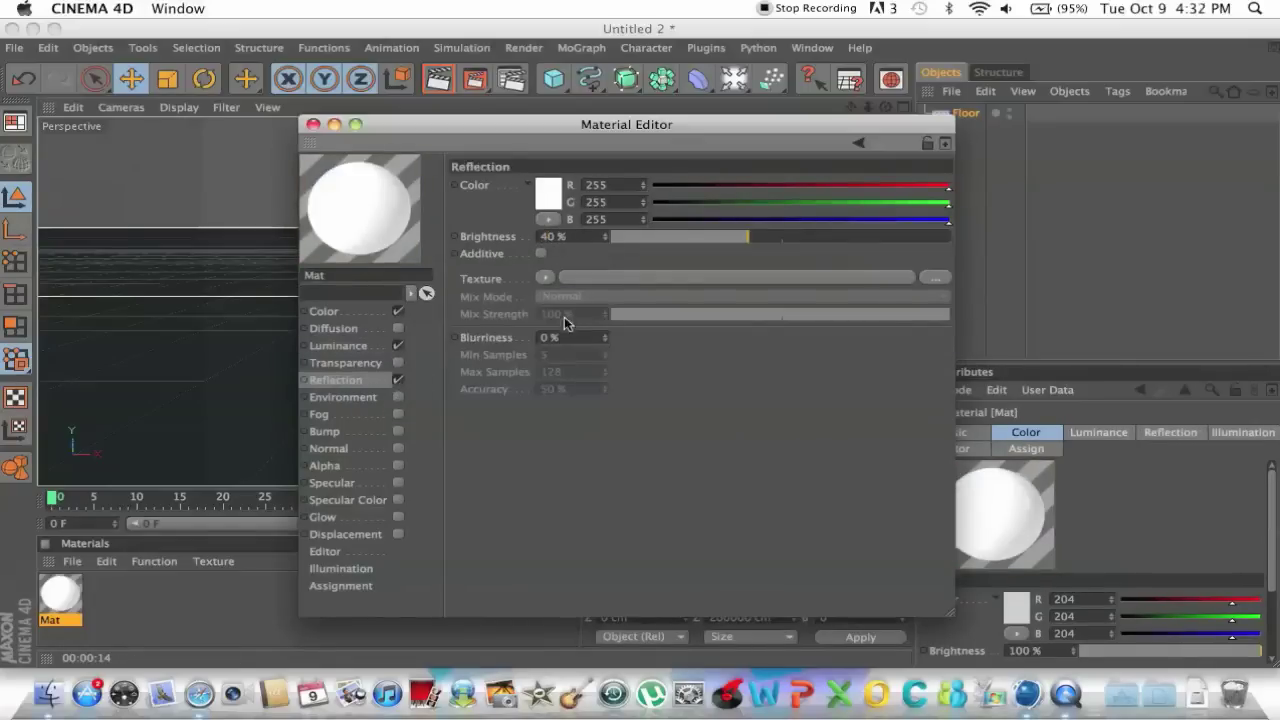
pyautogui.click(546, 280)
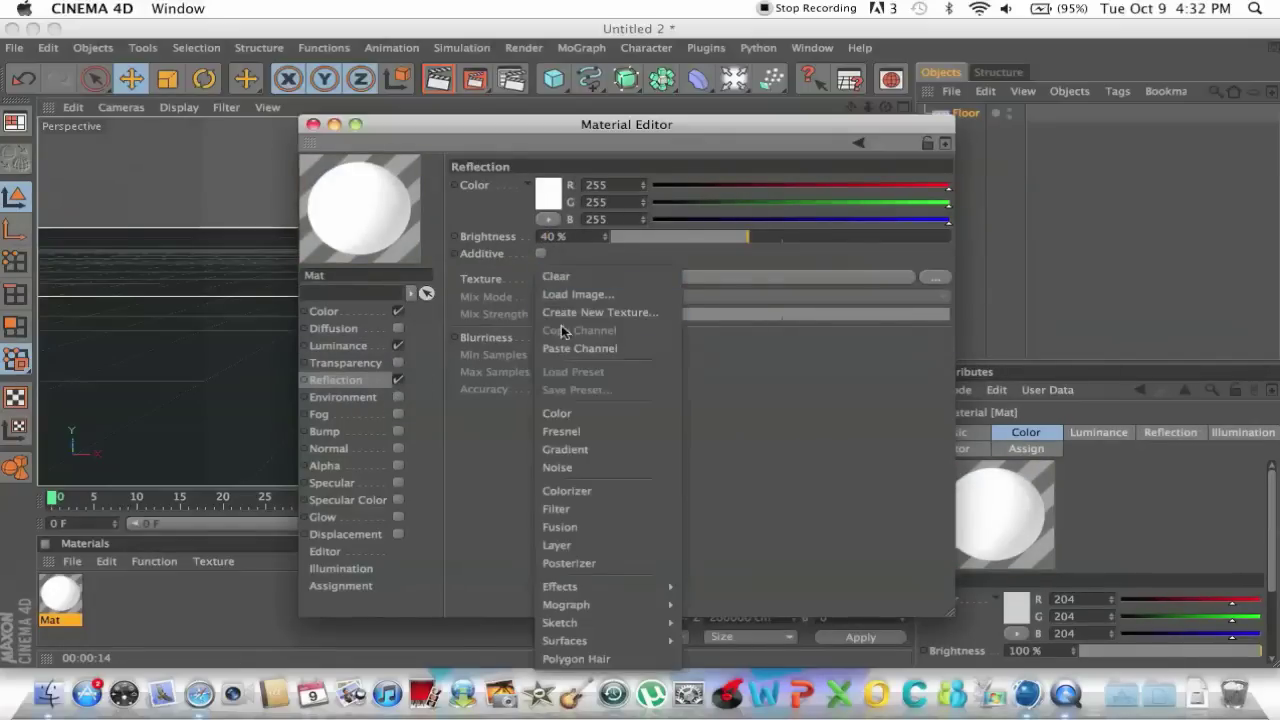
pyautogui.click(567, 438)
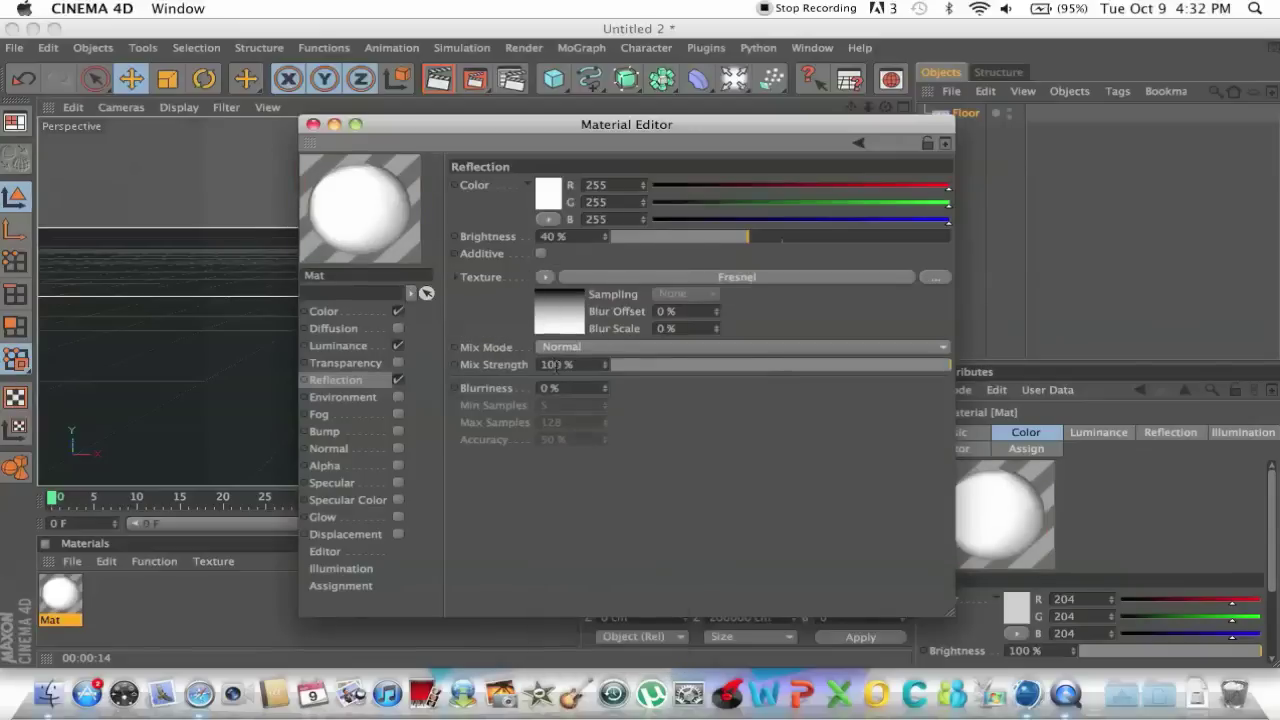
pyautogui.write('50')
pyautogui.press('Return')
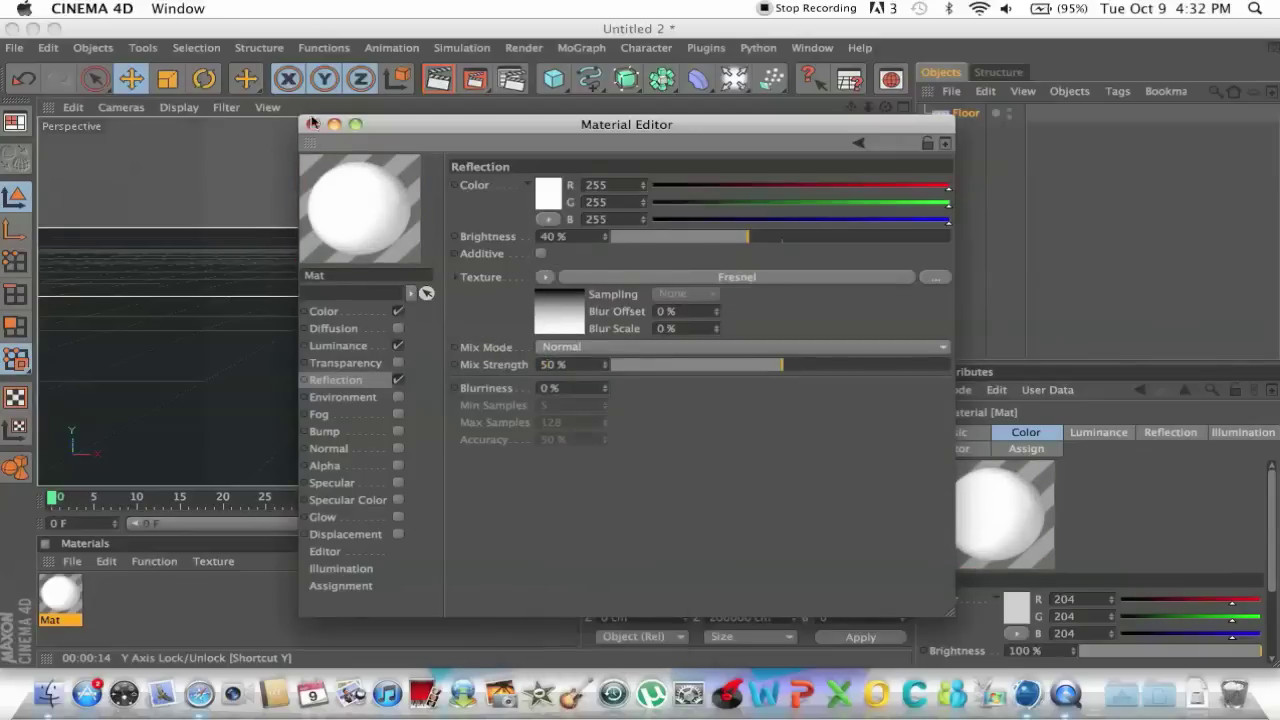
# Apply Mat to the Floor and check it with a preview render
pyautogui.click(313, 124)
pyautogui.moveTo(60, 595); pyautogui.dragTo(276, 458)
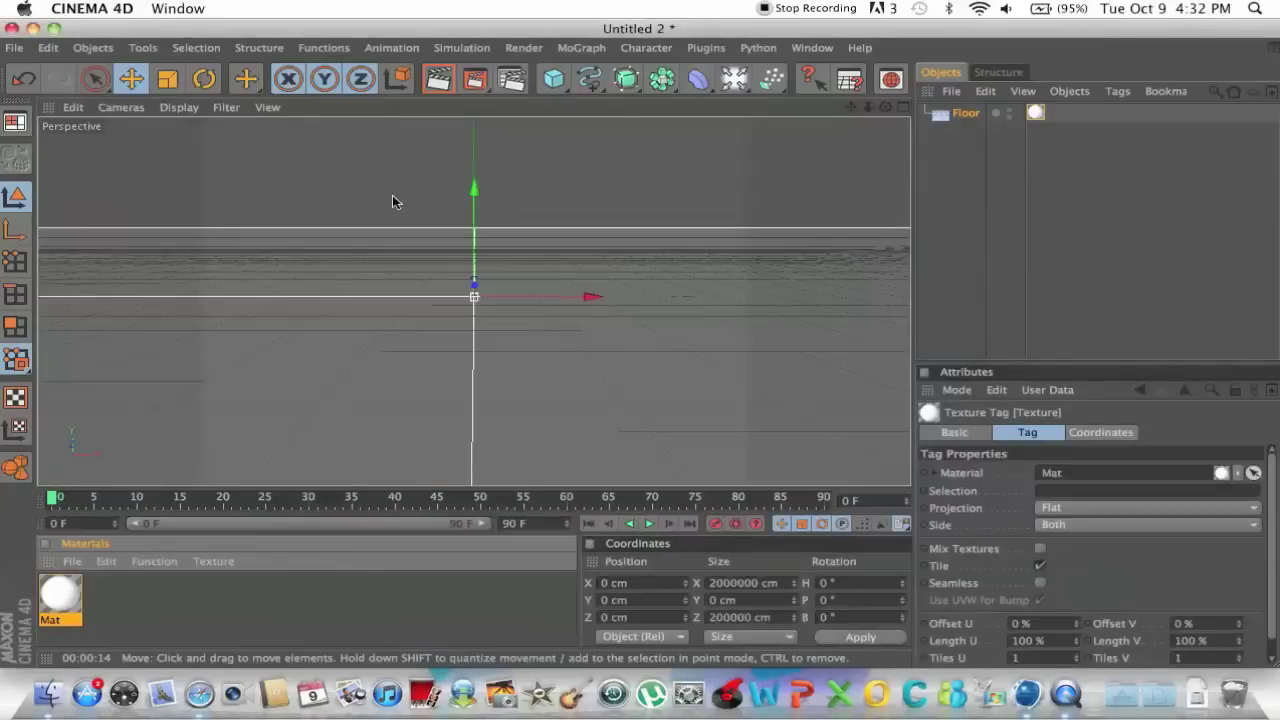
pyautogui.click(441, 90)
pyautogui.click(442, 197)
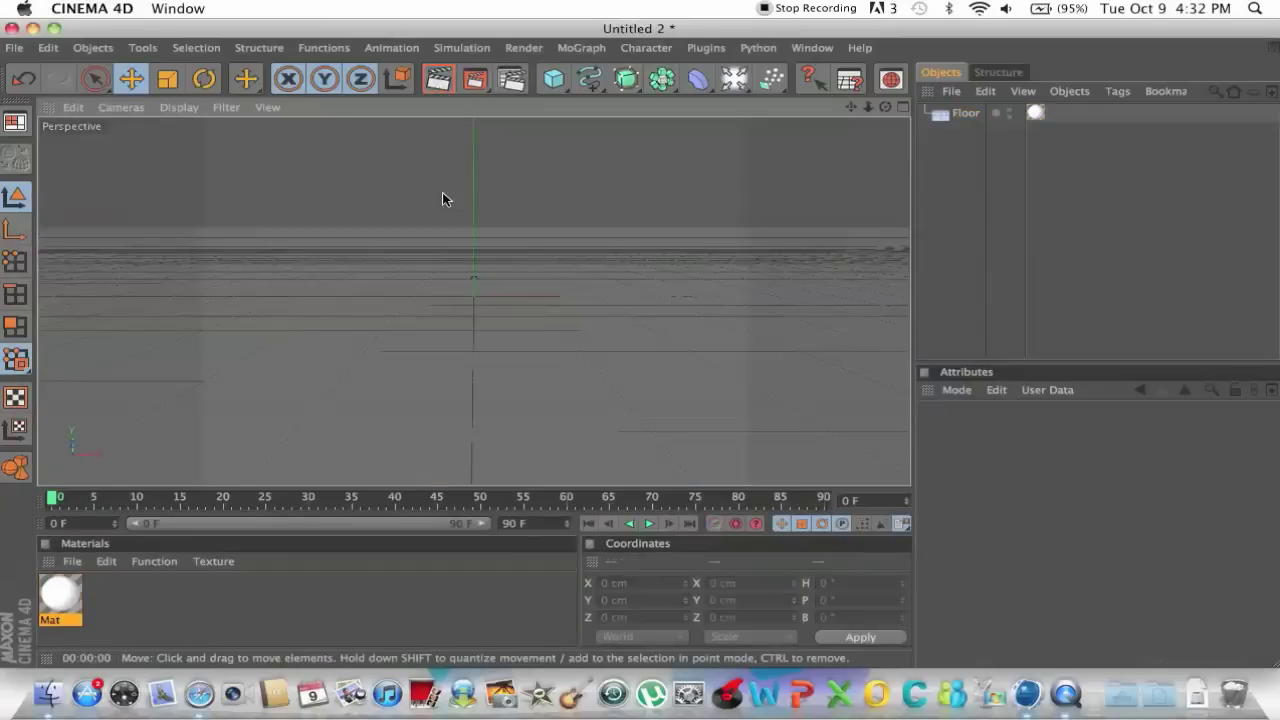
pyautogui.click(438, 80)
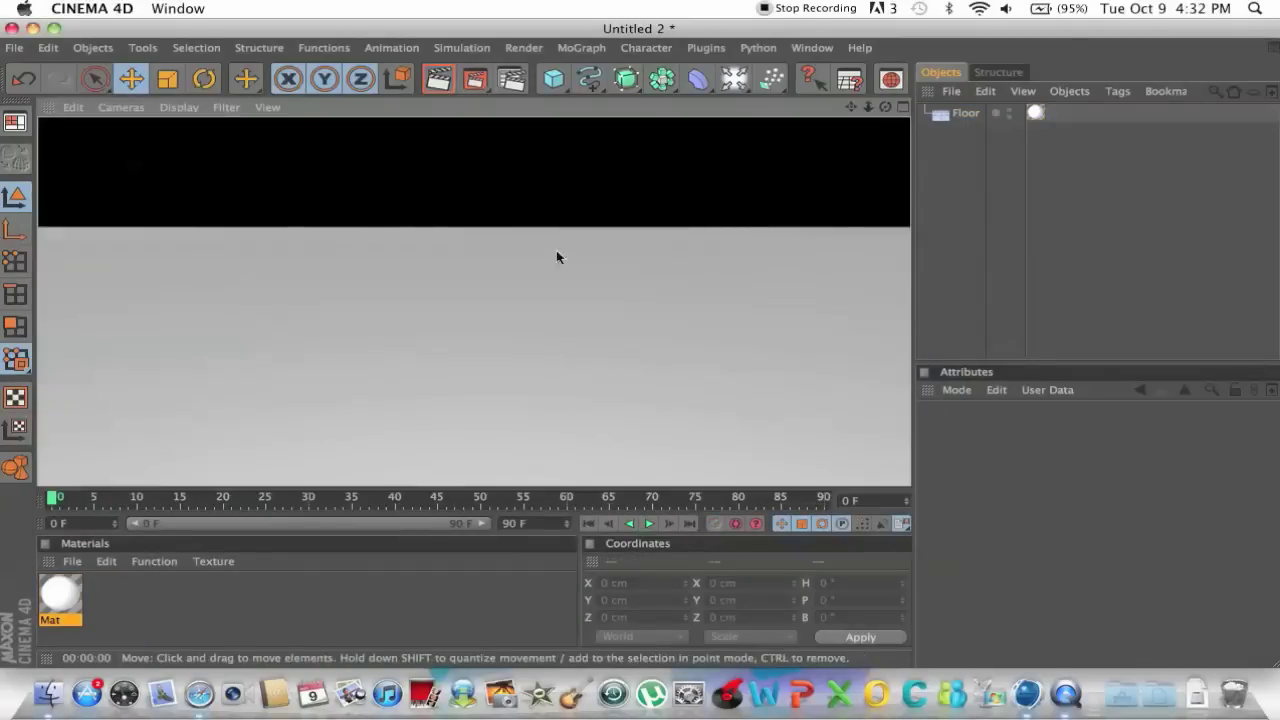
pyautogui.click(568, 357)
pyautogui.click(985, 122)
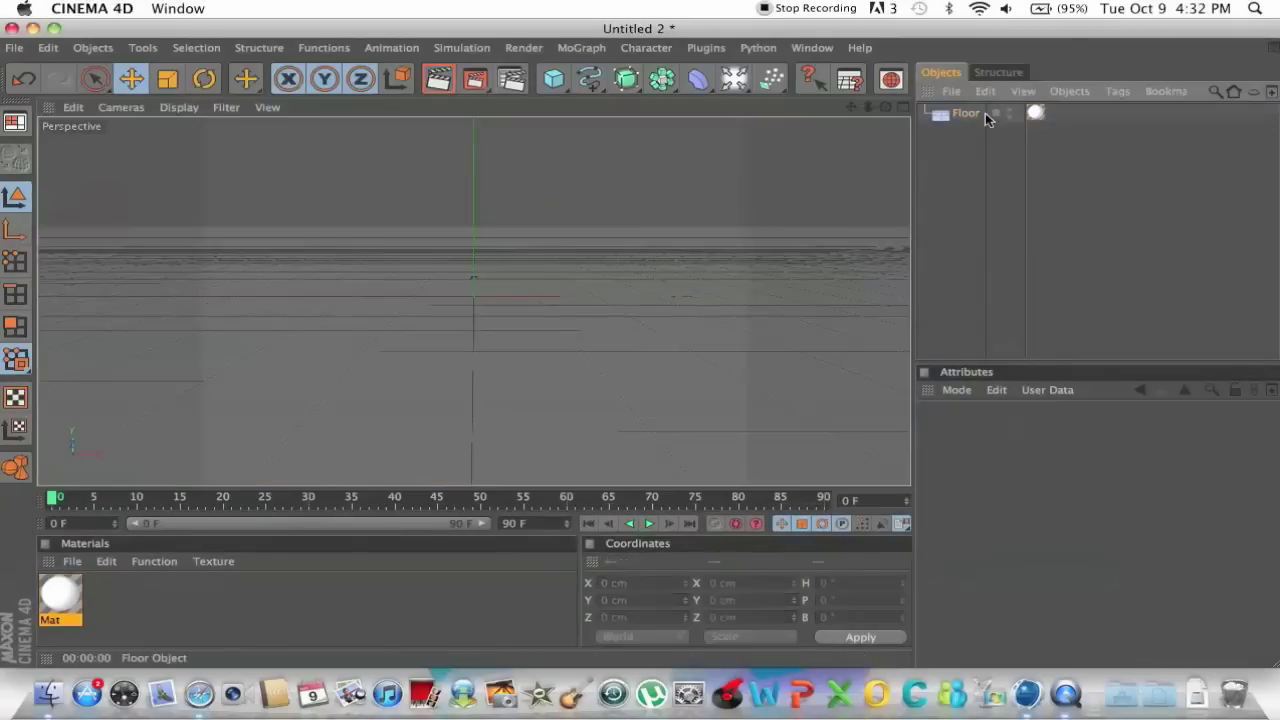
# Tilt the Floor to about 14° pitch and re-render to check it
pyautogui.click(966, 114)
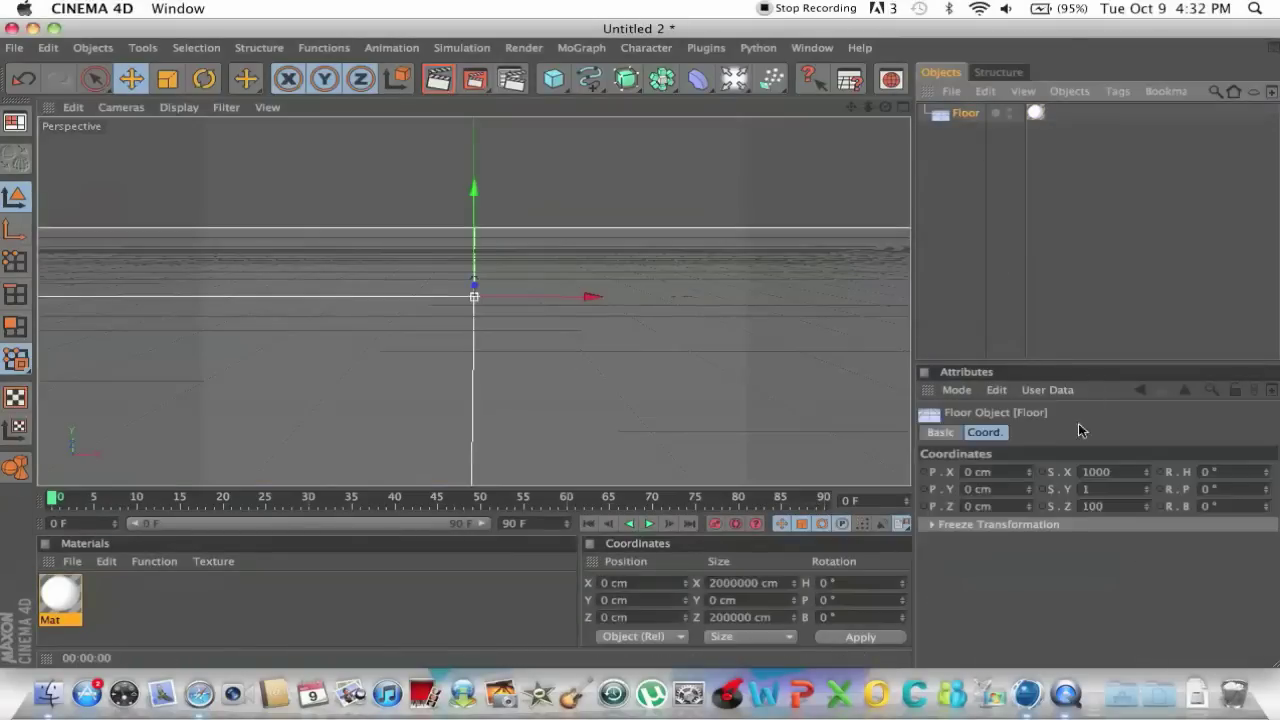
pyautogui.click(203, 79)
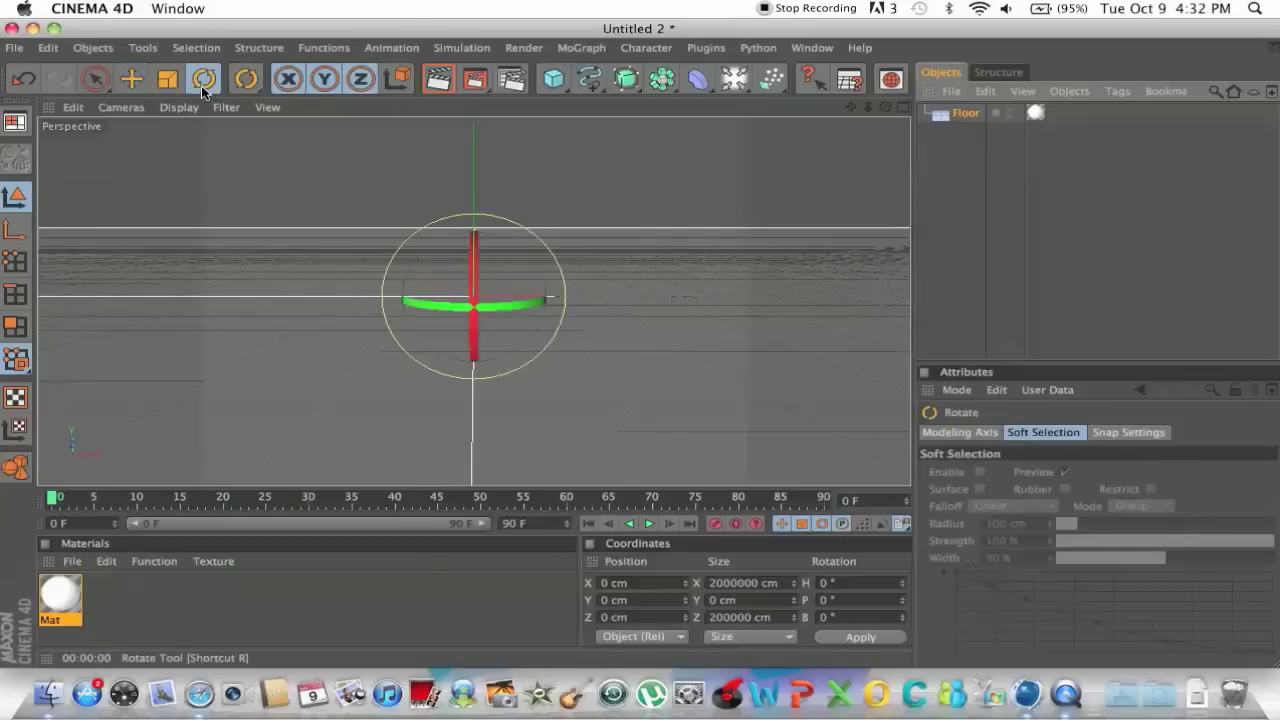
pyautogui.moveTo(474, 316); pyautogui.dragTo(474, 289)
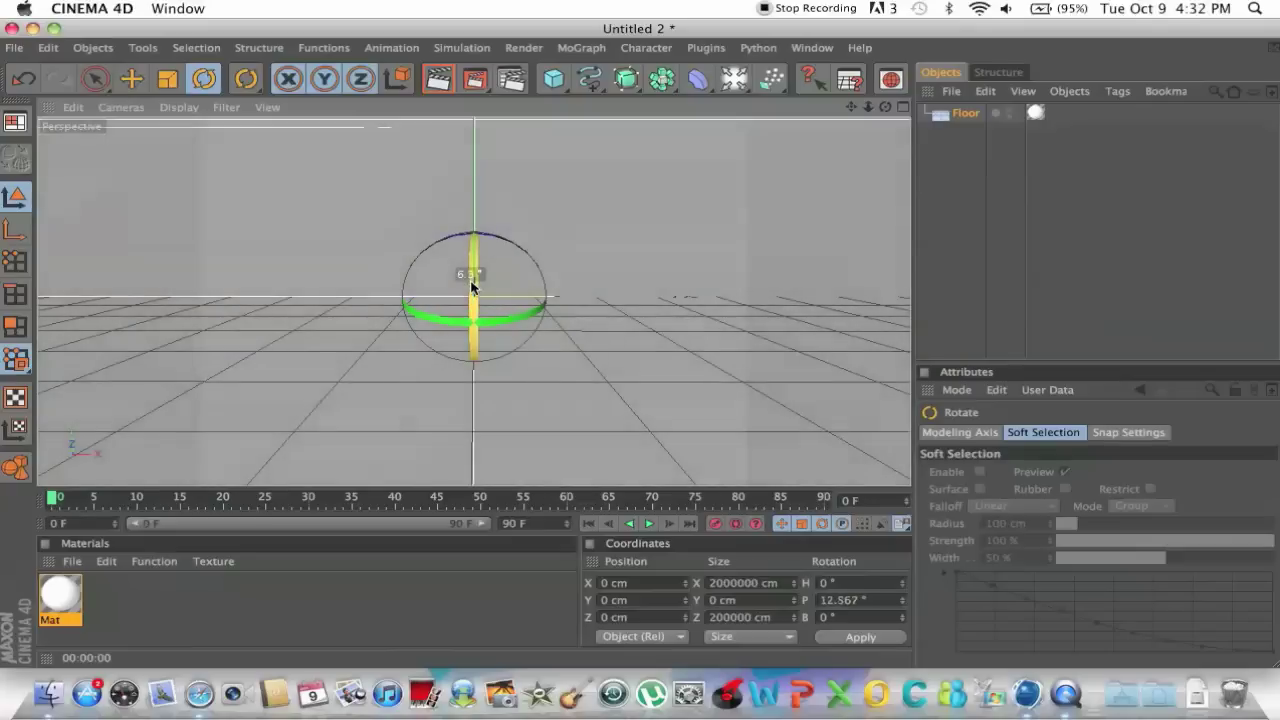
pyautogui.click(440, 79)
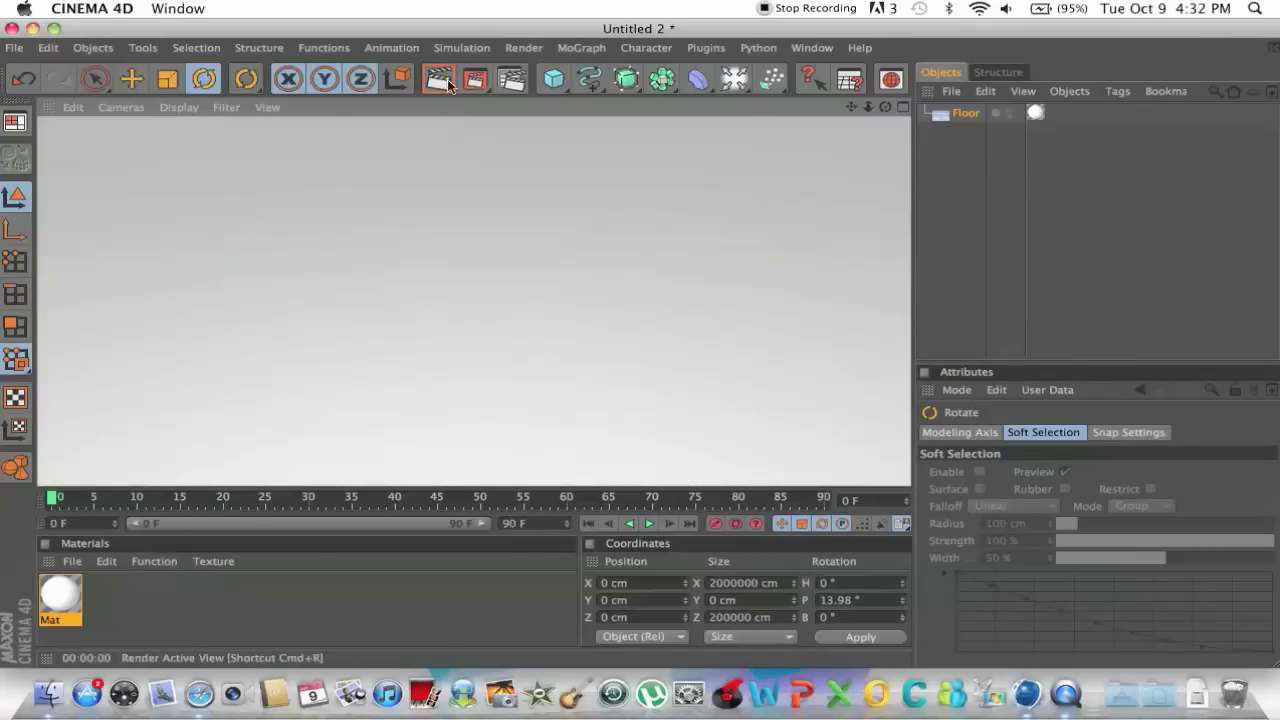
pyautogui.click(606, 169)
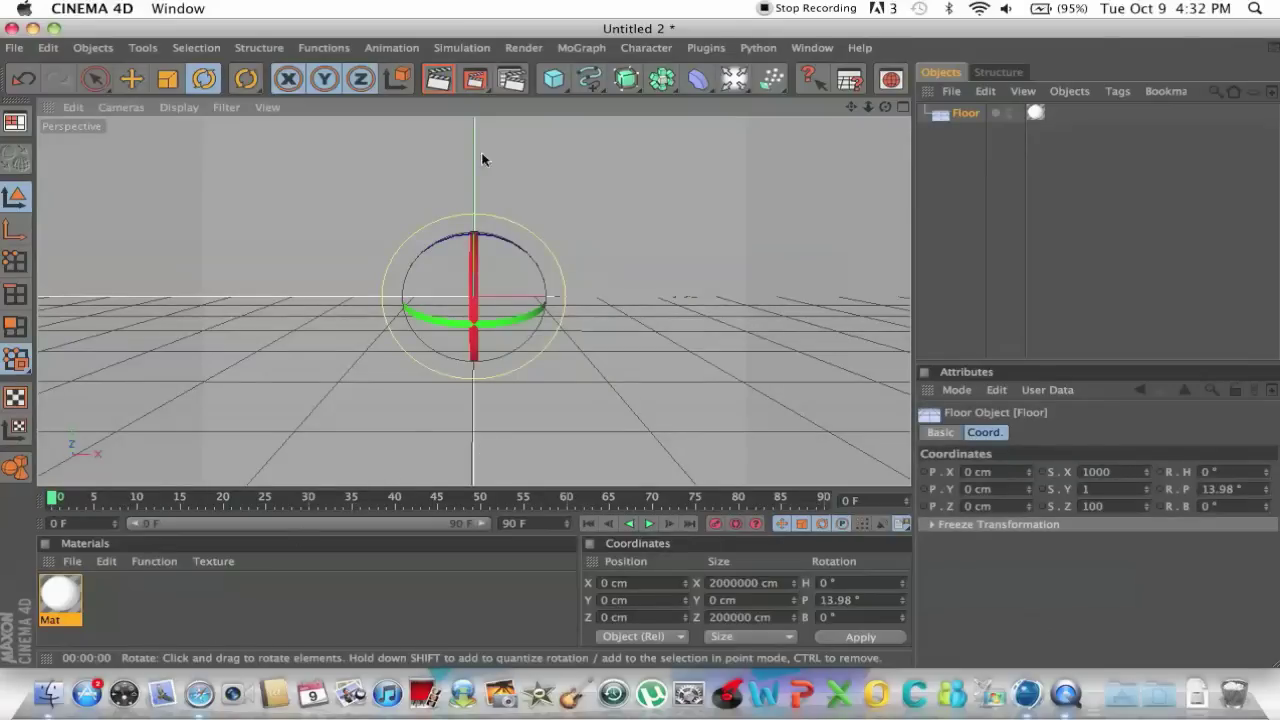
pyautogui.click(95, 78)
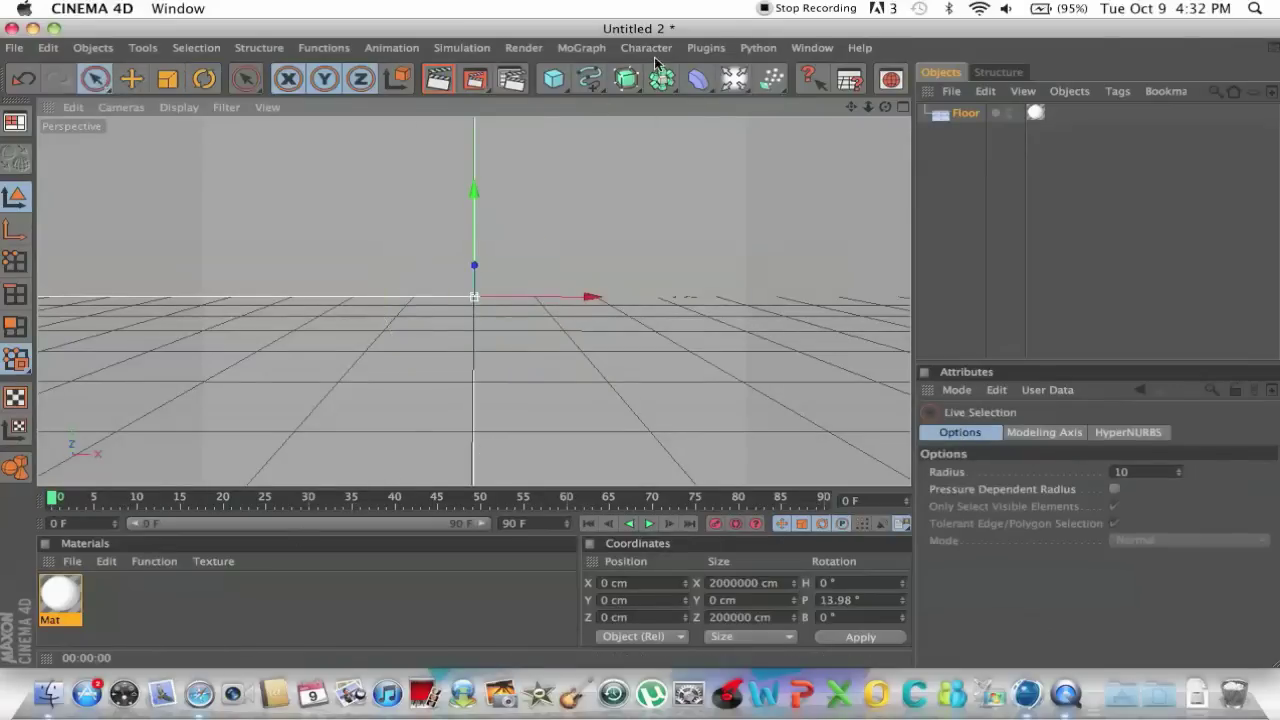
# Add a MoText object reading 'Vantage' with an extrusion depth of 70
pyautogui.click(595, 49)
pyautogui.click(612, 254)
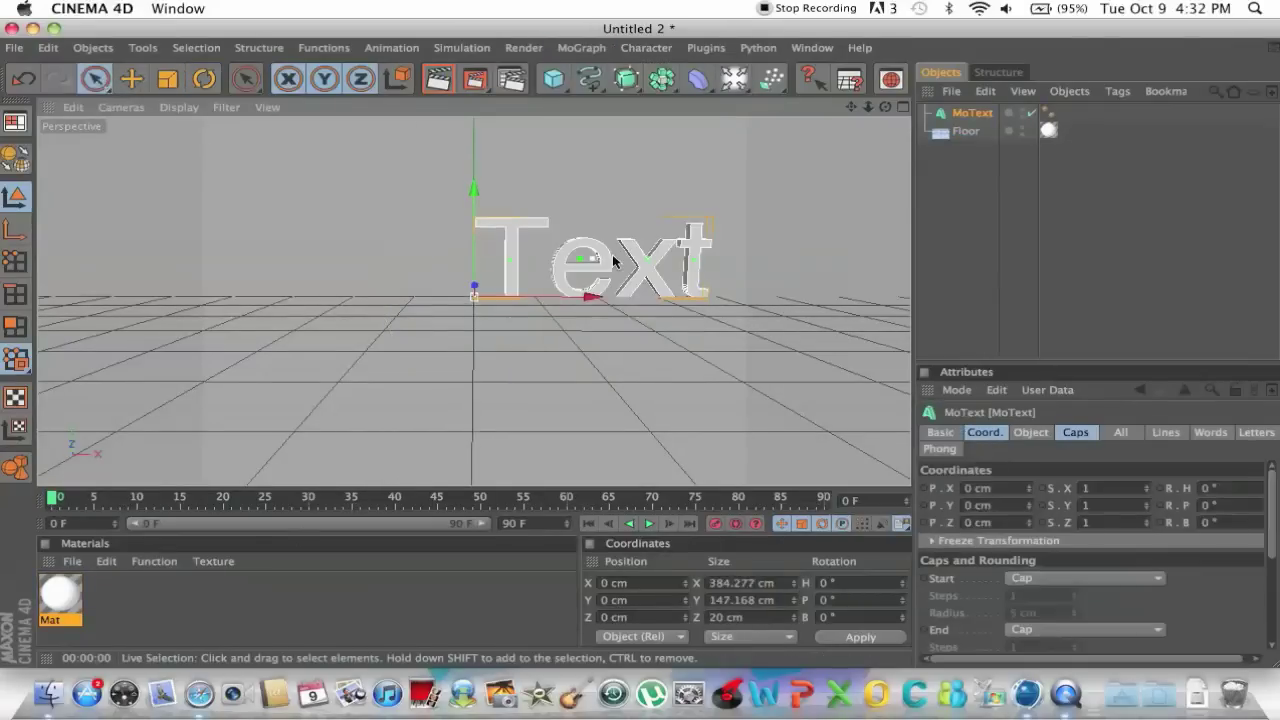
pyautogui.click(1031, 432)
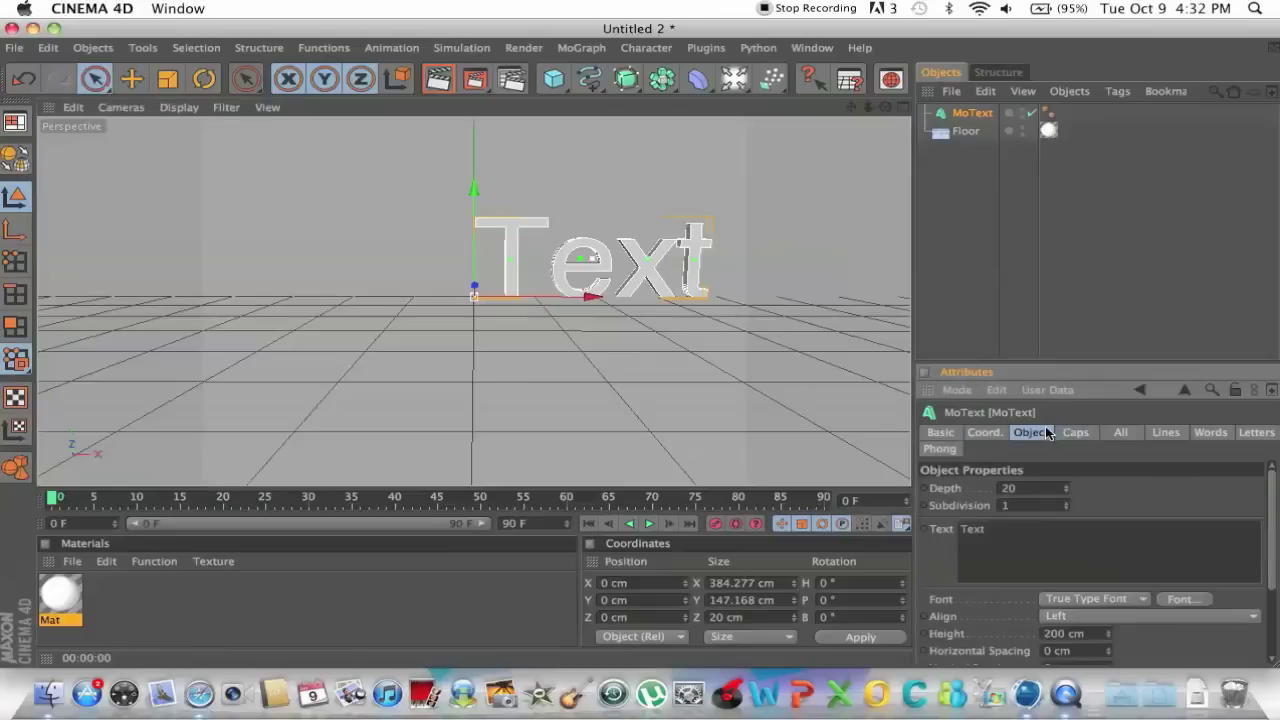
pyautogui.click(1035, 537)
pyautogui.press('BackSpace')
pyautogui.write('Vantage')
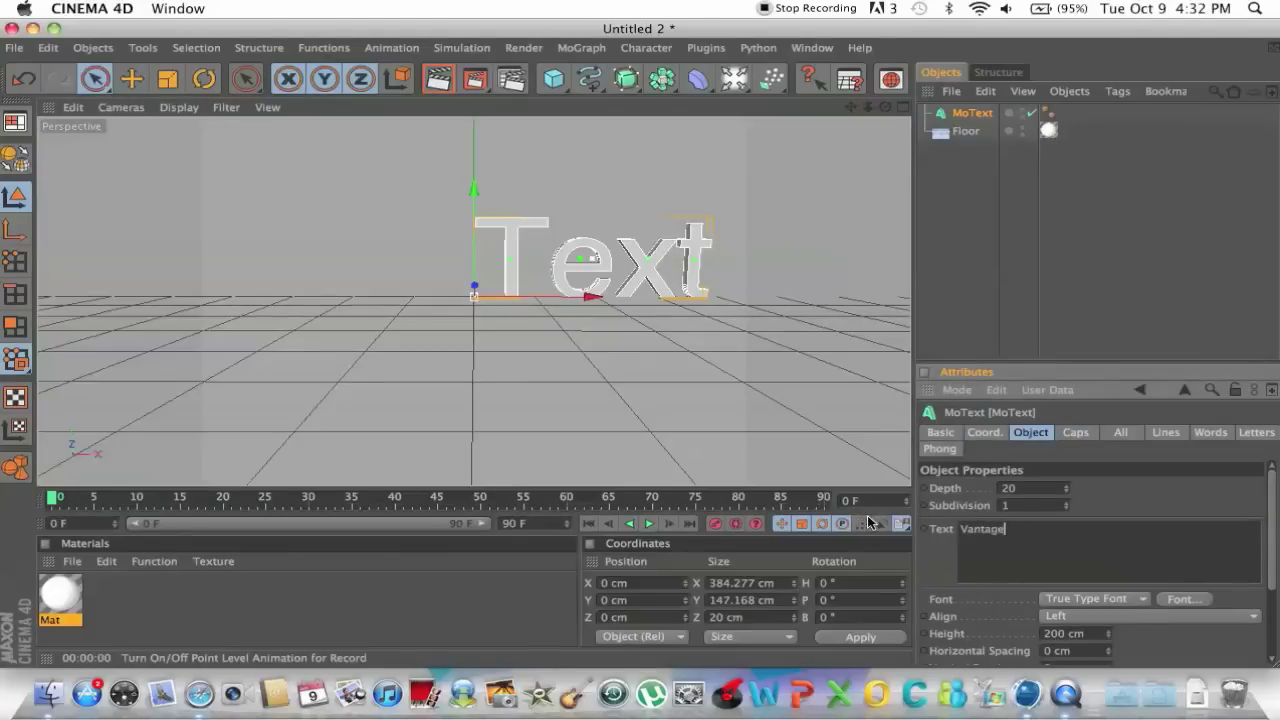
pyautogui.press('Tab')
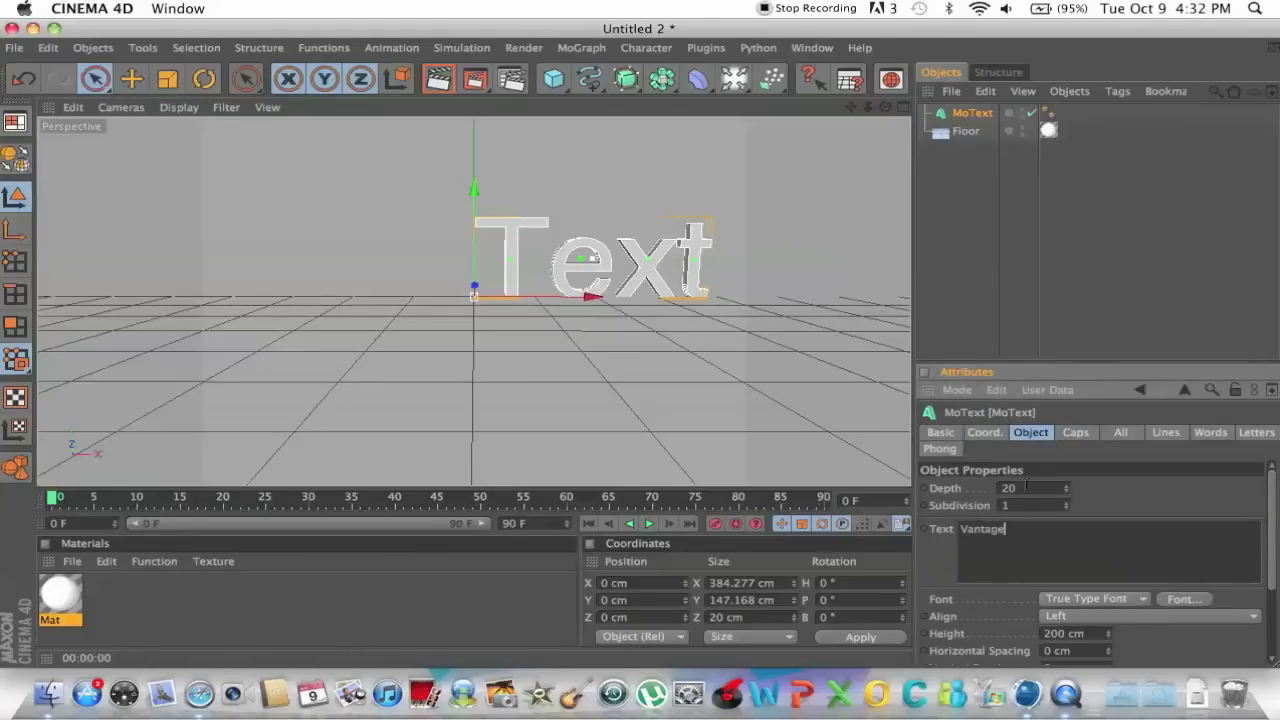
pyautogui.press('Return')
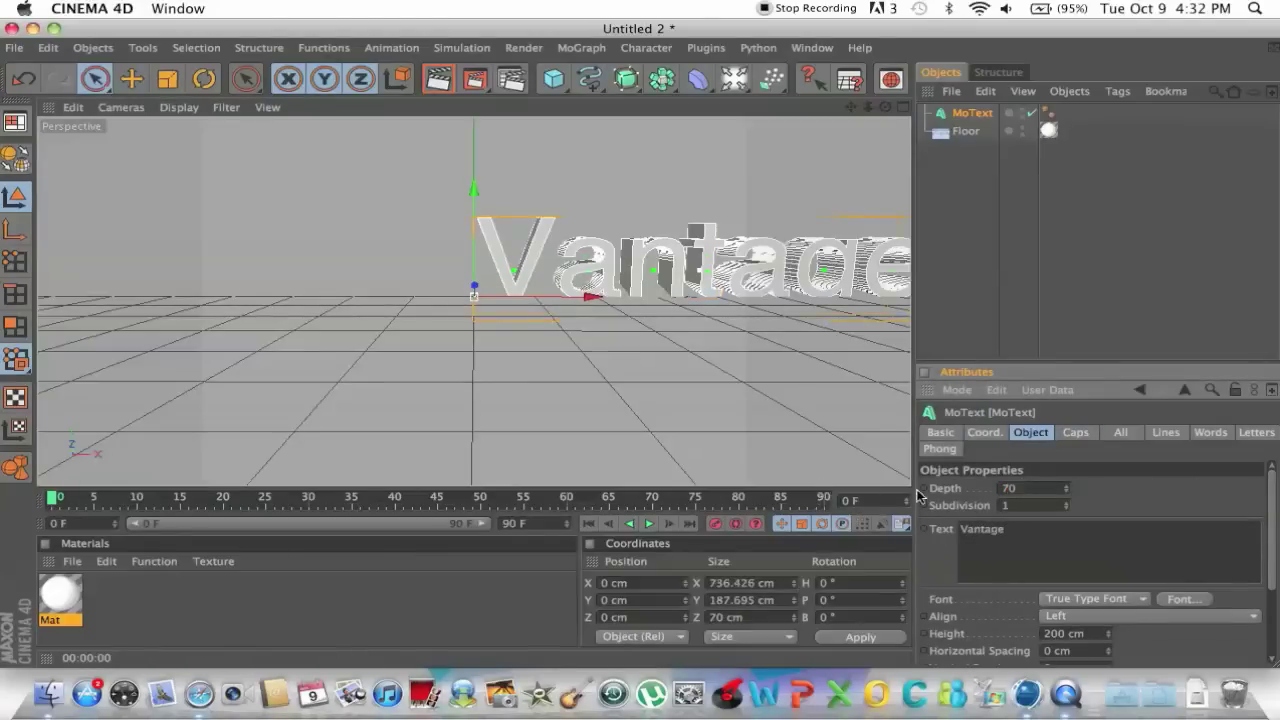
# Centre the text with Middle alignment and set its font to Telegrafico
pyautogui.click(1153, 618)
pyautogui.click(1114, 586)
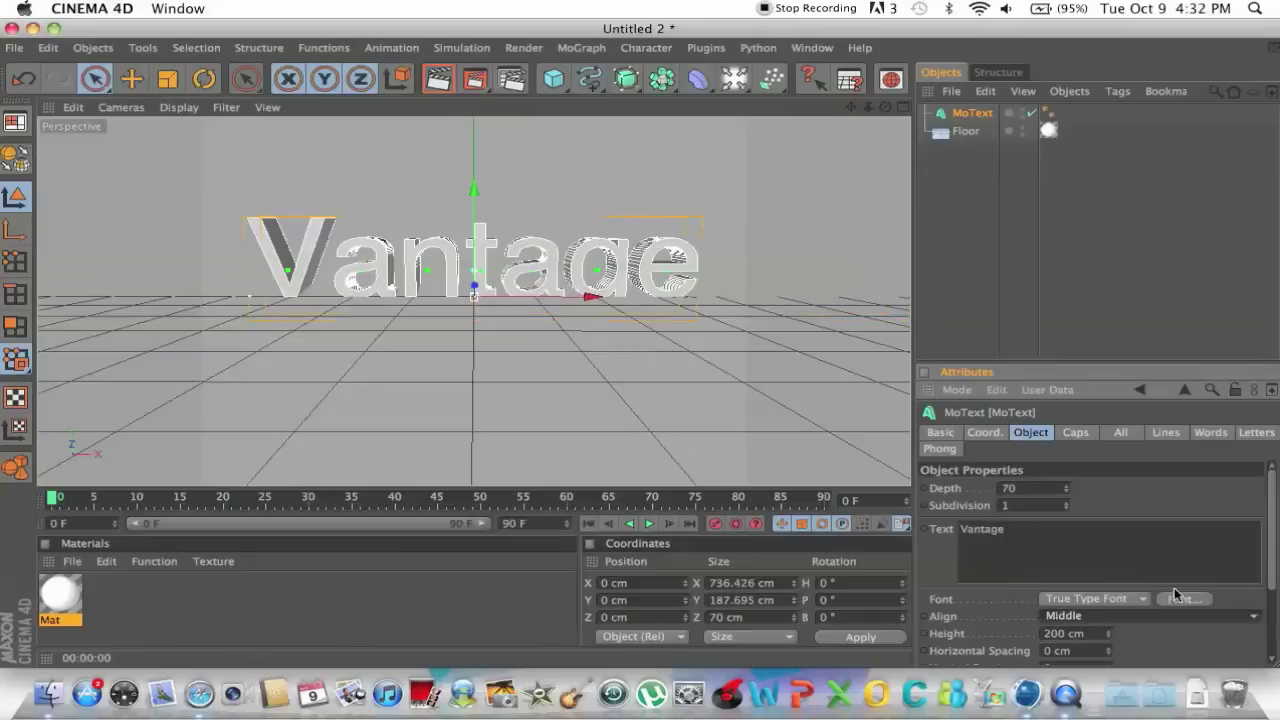
pyautogui.click(1188, 600)
pyautogui.click(659, 327)
pyautogui.moveTo(658, 255); pyautogui.dragTo(663, 292)
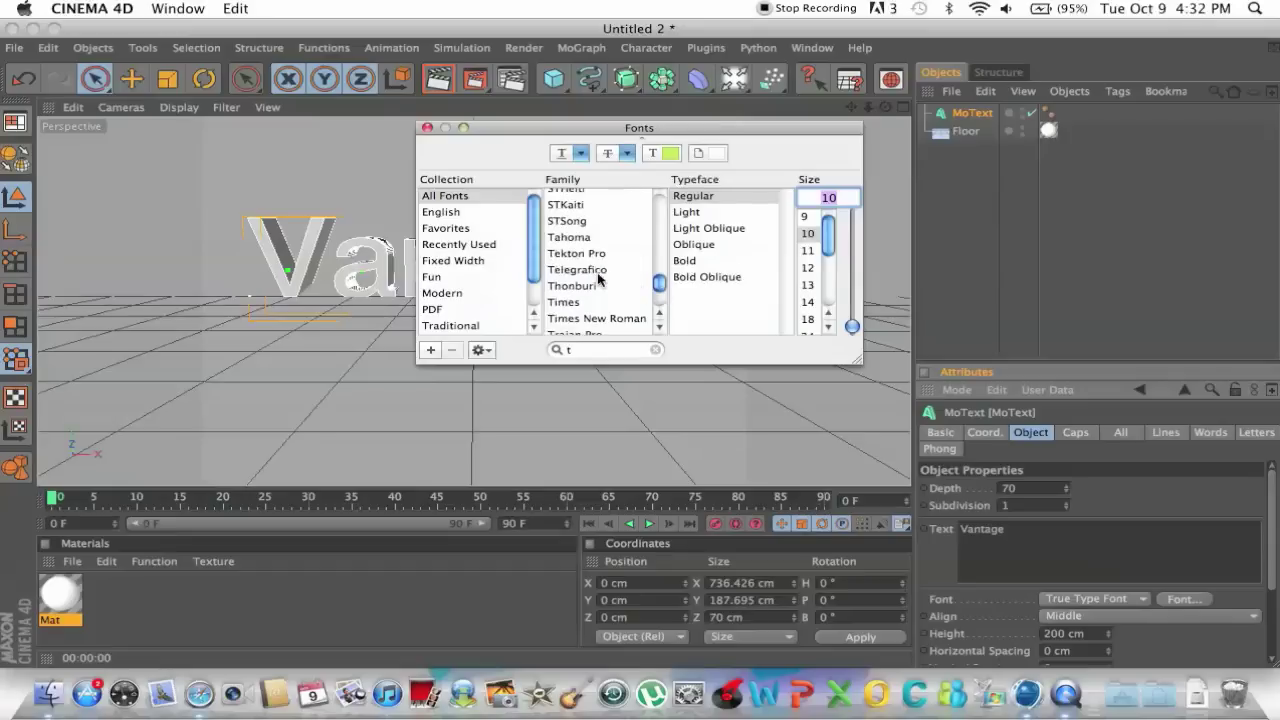
pyautogui.click(593, 272)
pyautogui.click(427, 128)
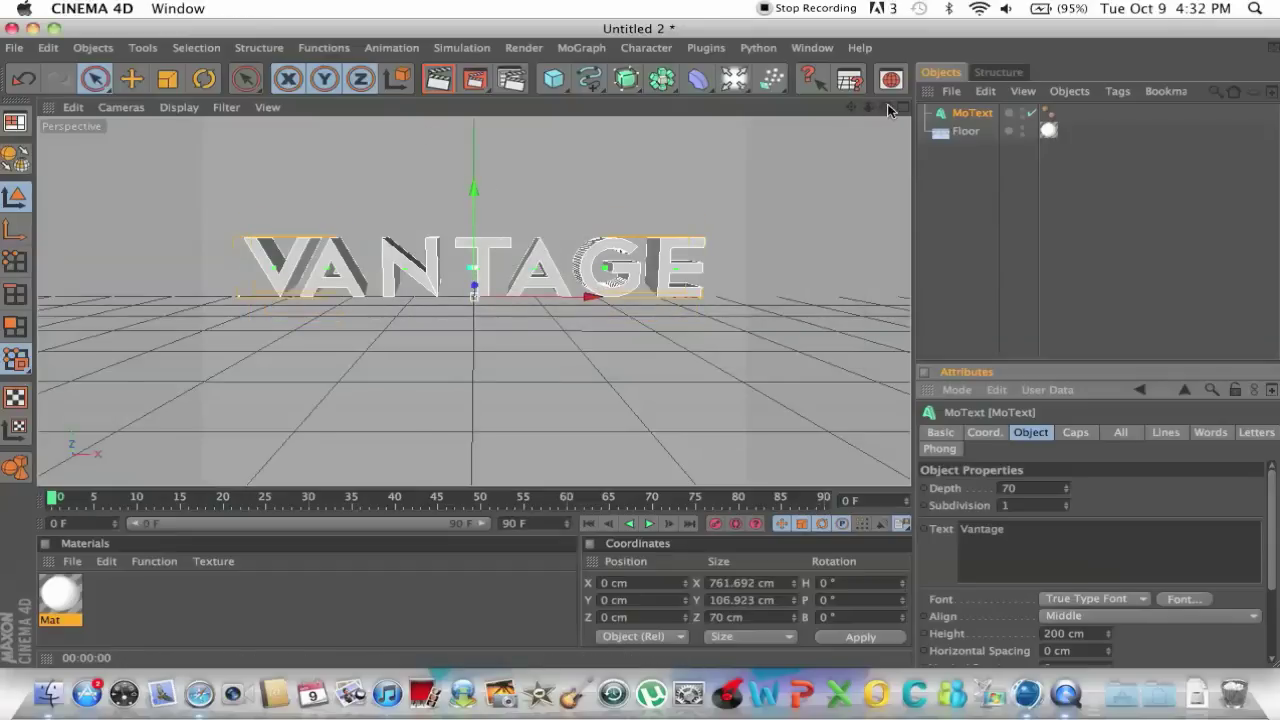
# Move the VANTAGE text toward the camera to about Z −347 cm
pyautogui.moveTo(887, 104); pyautogui.dragTo(860, 115)
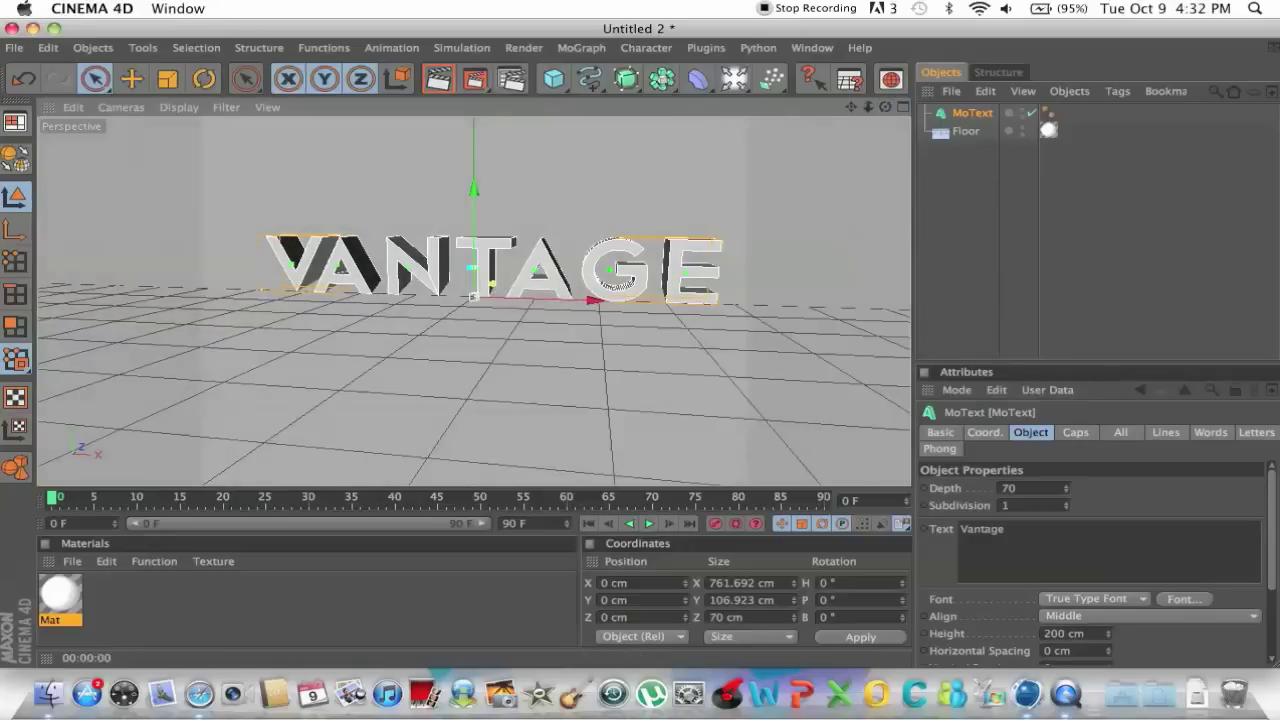
pyautogui.moveTo(474, 296); pyautogui.dragTo(404, 345)
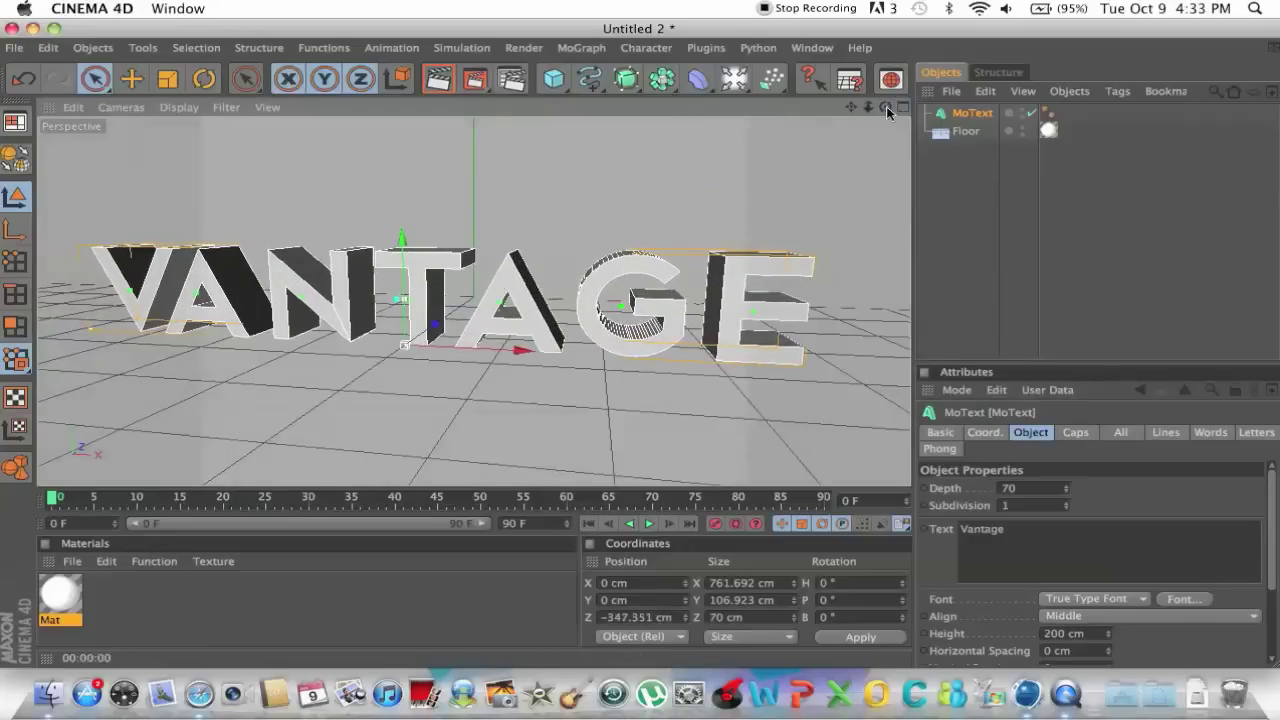
pyautogui.moveTo(886, 107); pyautogui.dragTo(864, 112)
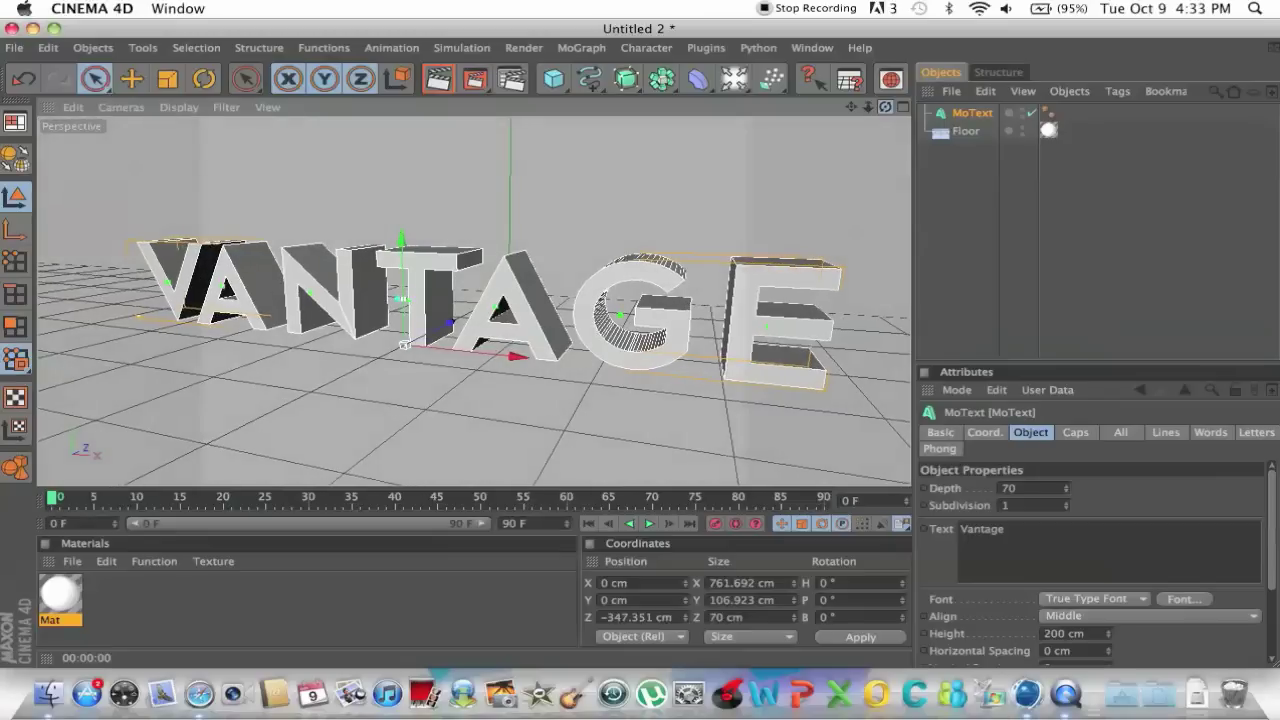
# Give the text Fillet Caps on both start and end faces, and preview the render
pyautogui.click(1076, 433)
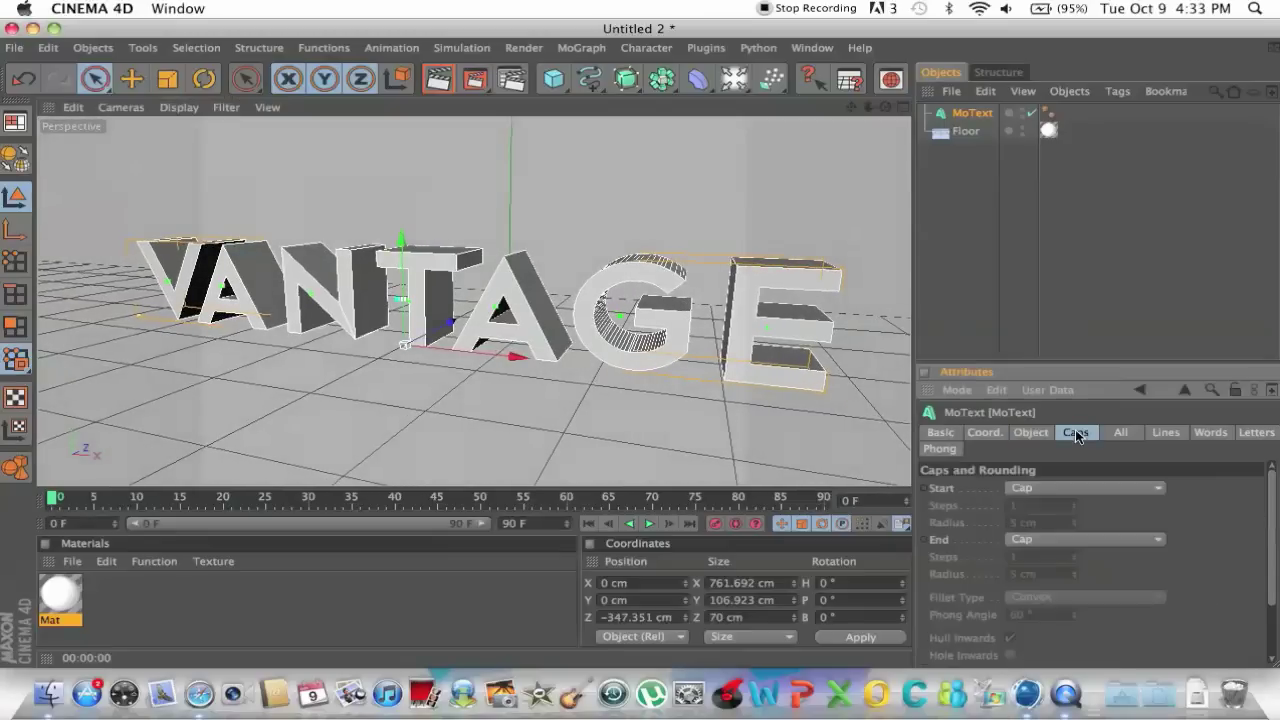
pyautogui.click(1071, 489)
pyautogui.click(1071, 562)
pyautogui.click(1065, 539)
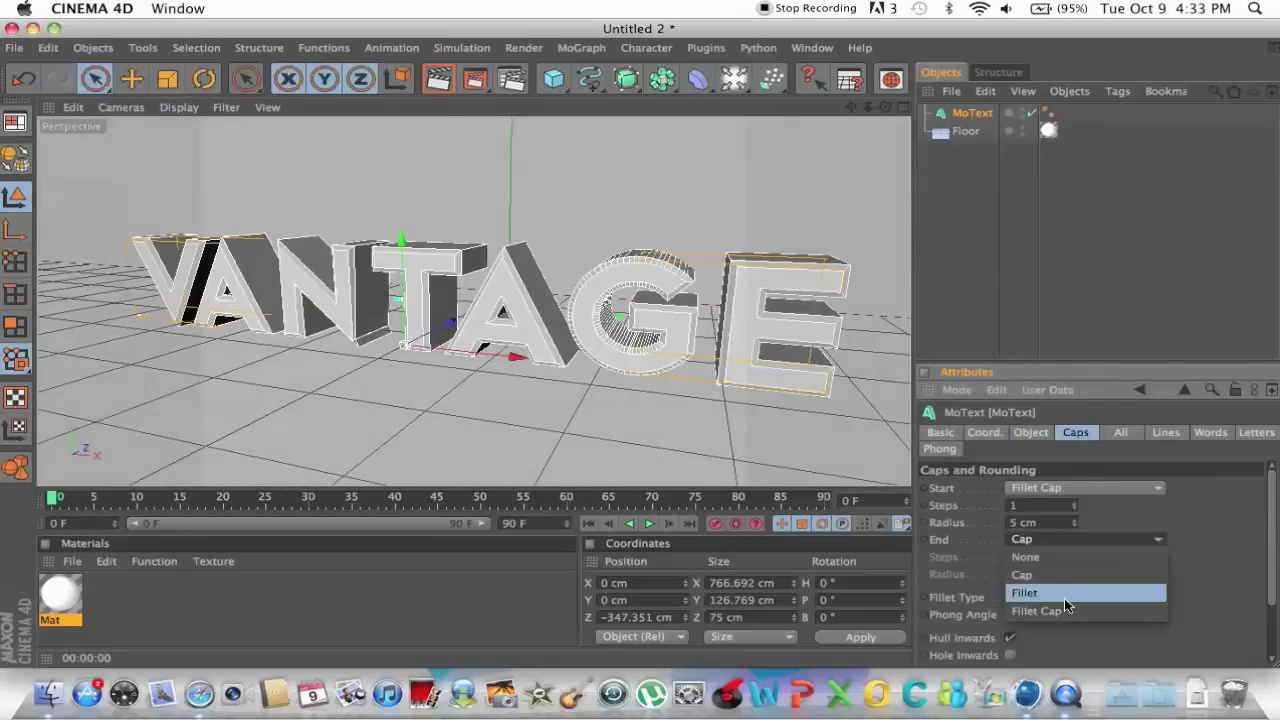
pyautogui.click(1064, 604)
pyautogui.click(210, 608)
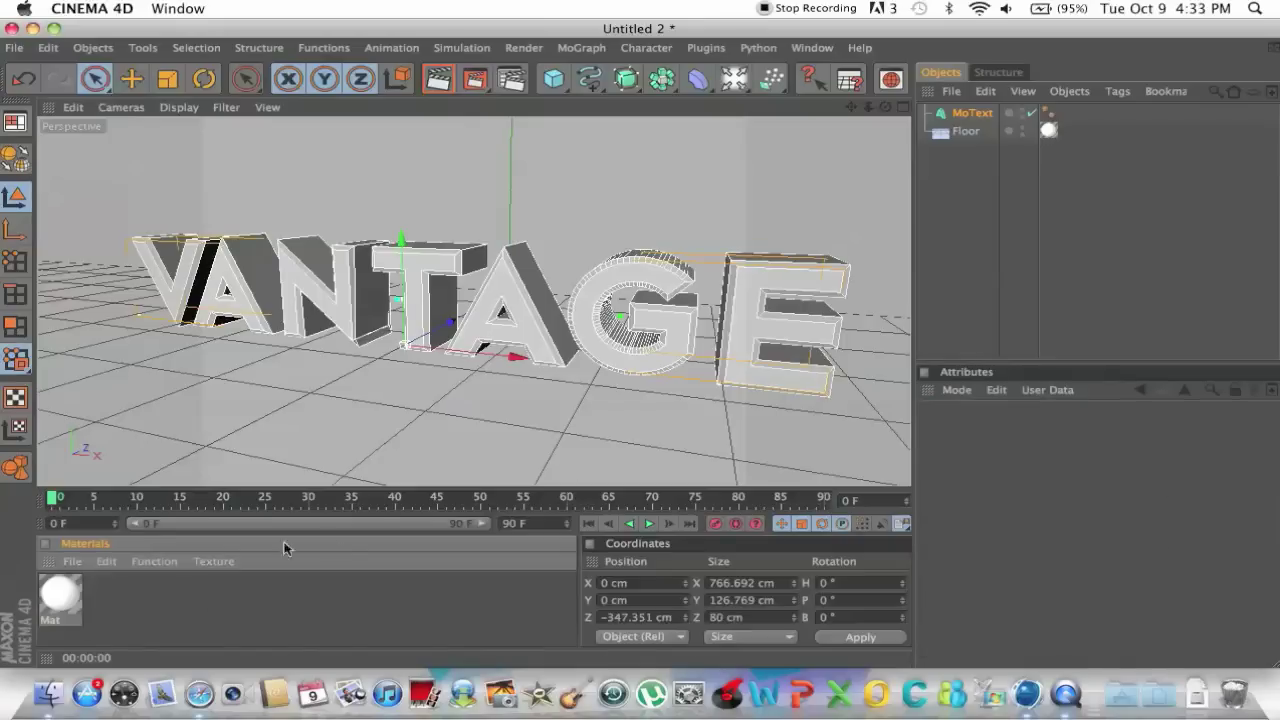
pyautogui.click(425, 76)
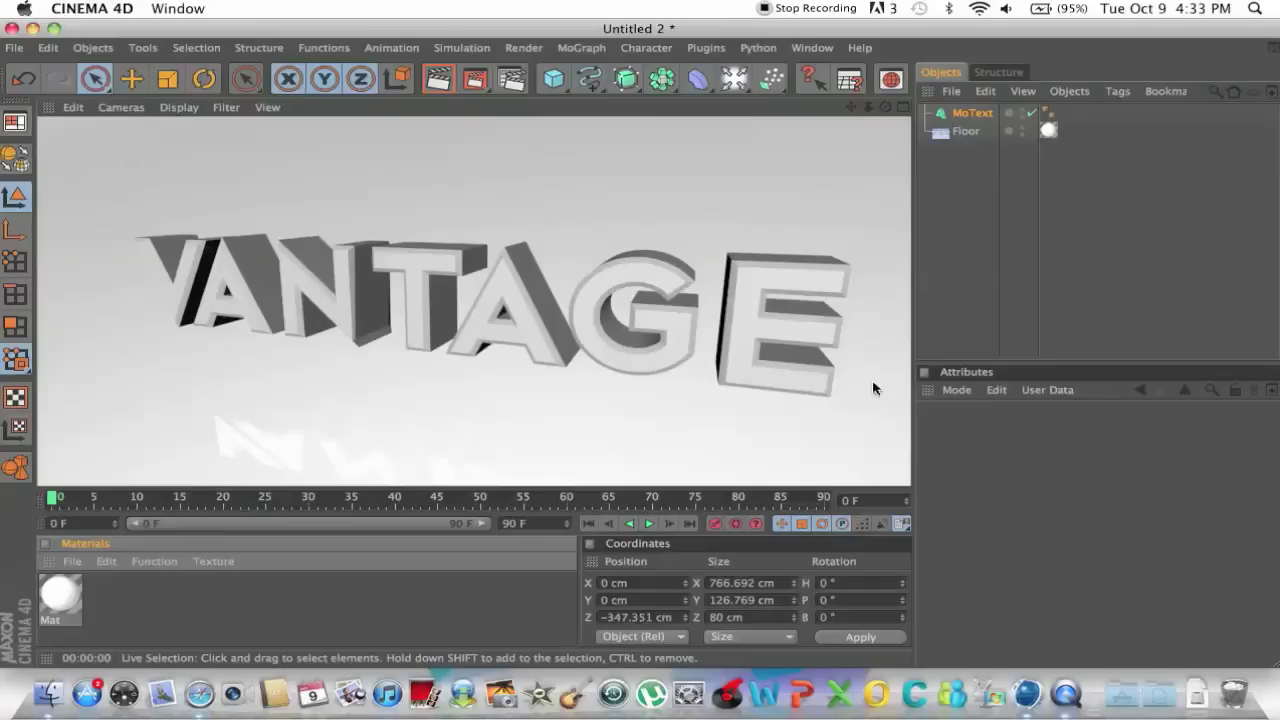
pyautogui.click(137, 595)
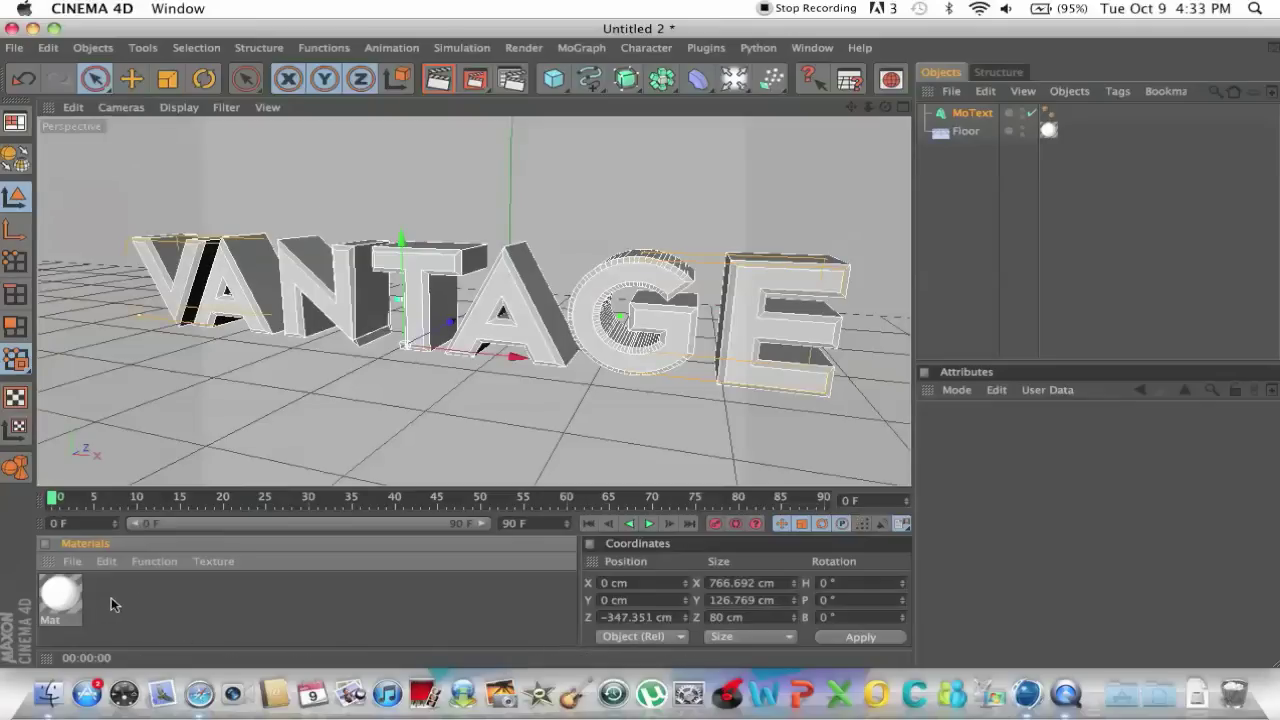
# Create material Mat.1 with specular off and a Gradient colour texture
pyautogui.doubleClick(111, 597)
pyautogui.doubleClick(60, 595)
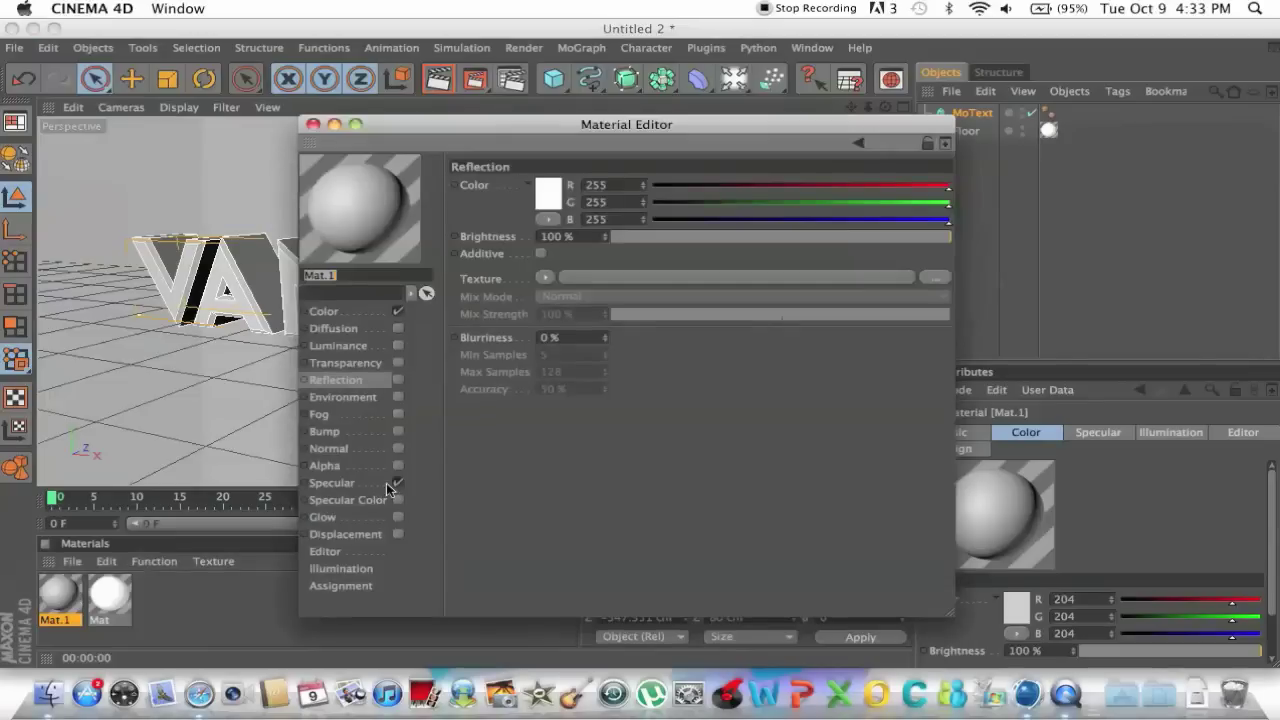
pyautogui.click(397, 484)
pyautogui.click(357, 317)
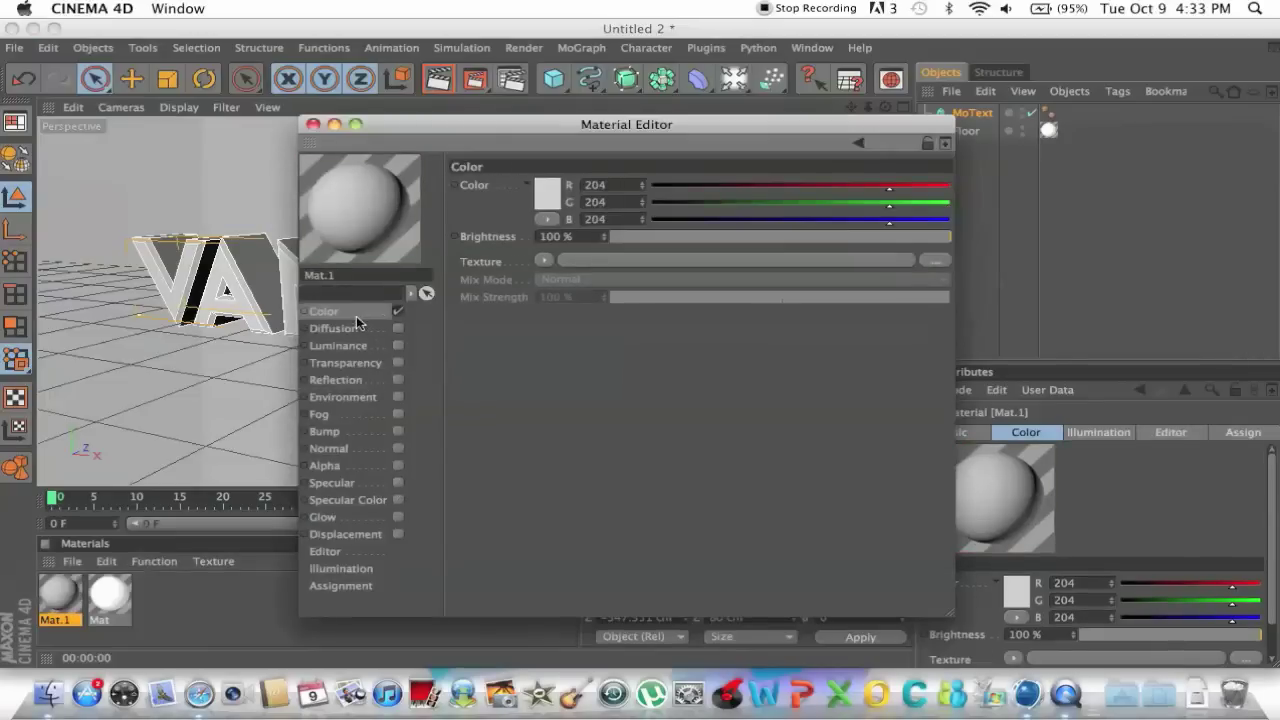
pyautogui.click(543, 260)
pyautogui.click(578, 445)
pyautogui.click(563, 305)
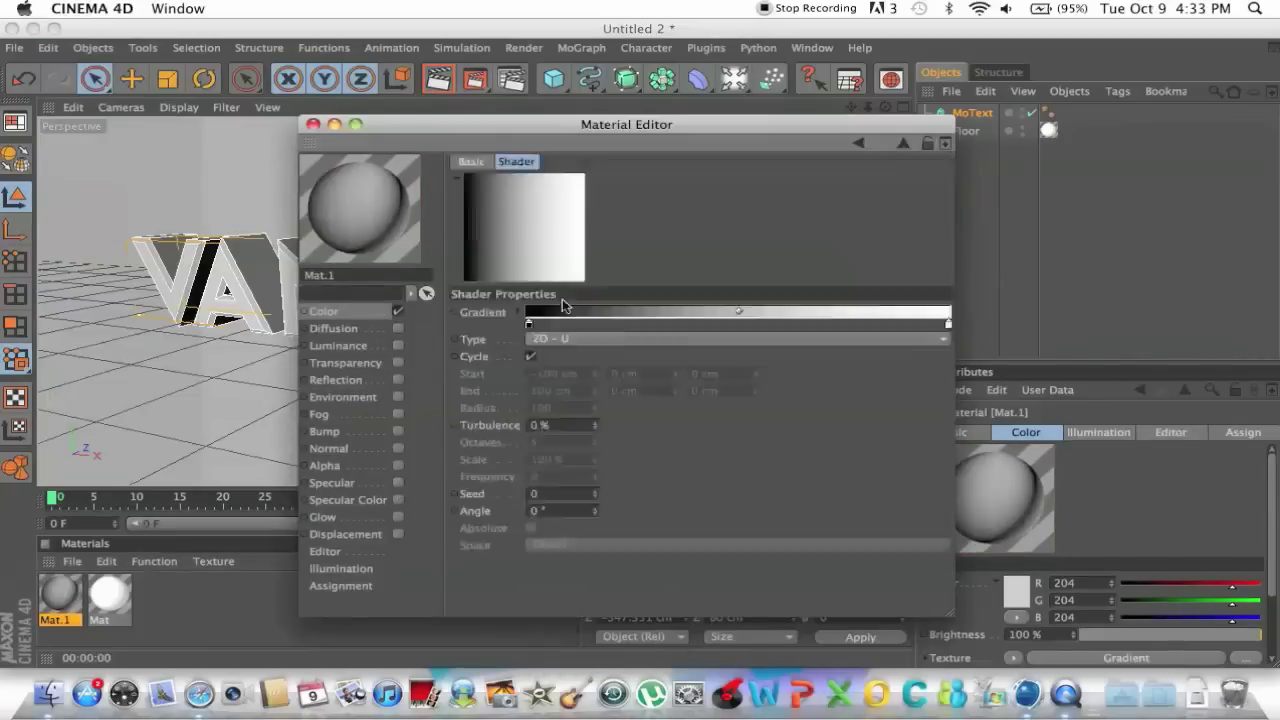
# Set the gradient to run from bright blue on the left to cyan on the right
pyautogui.doubleClick(529, 325)
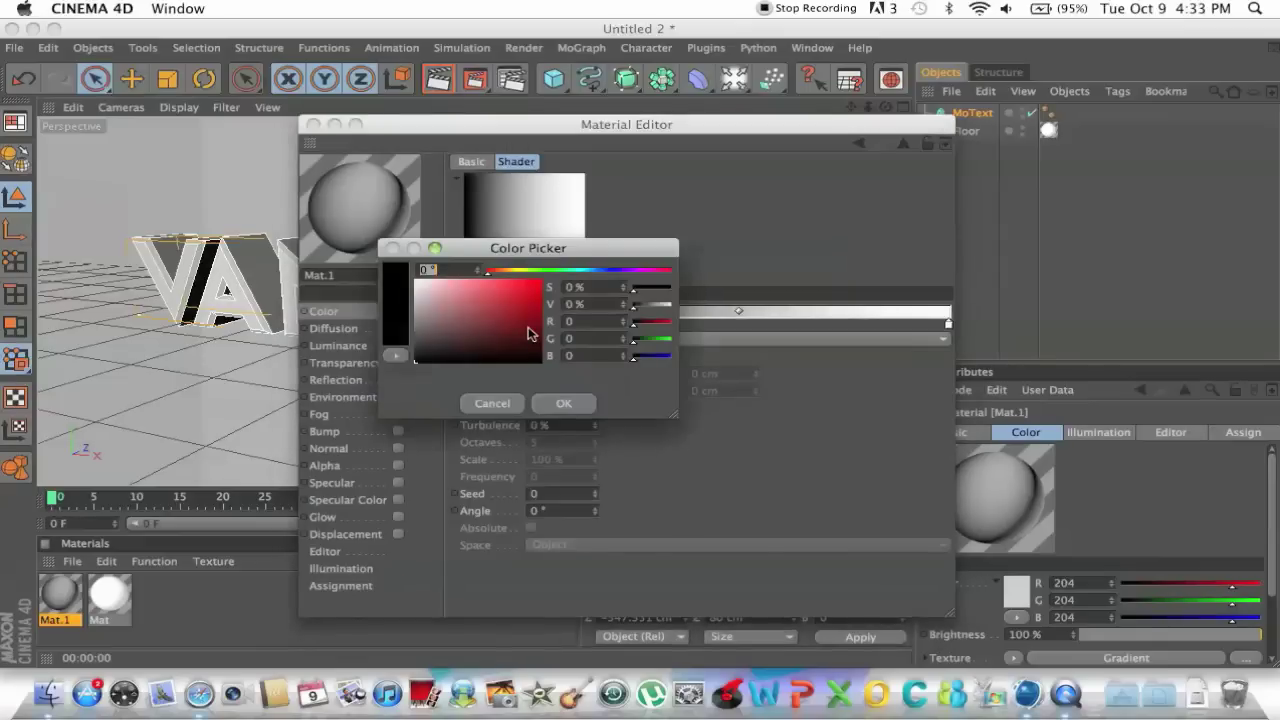
pyautogui.click(600, 271)
pyautogui.click(541, 283)
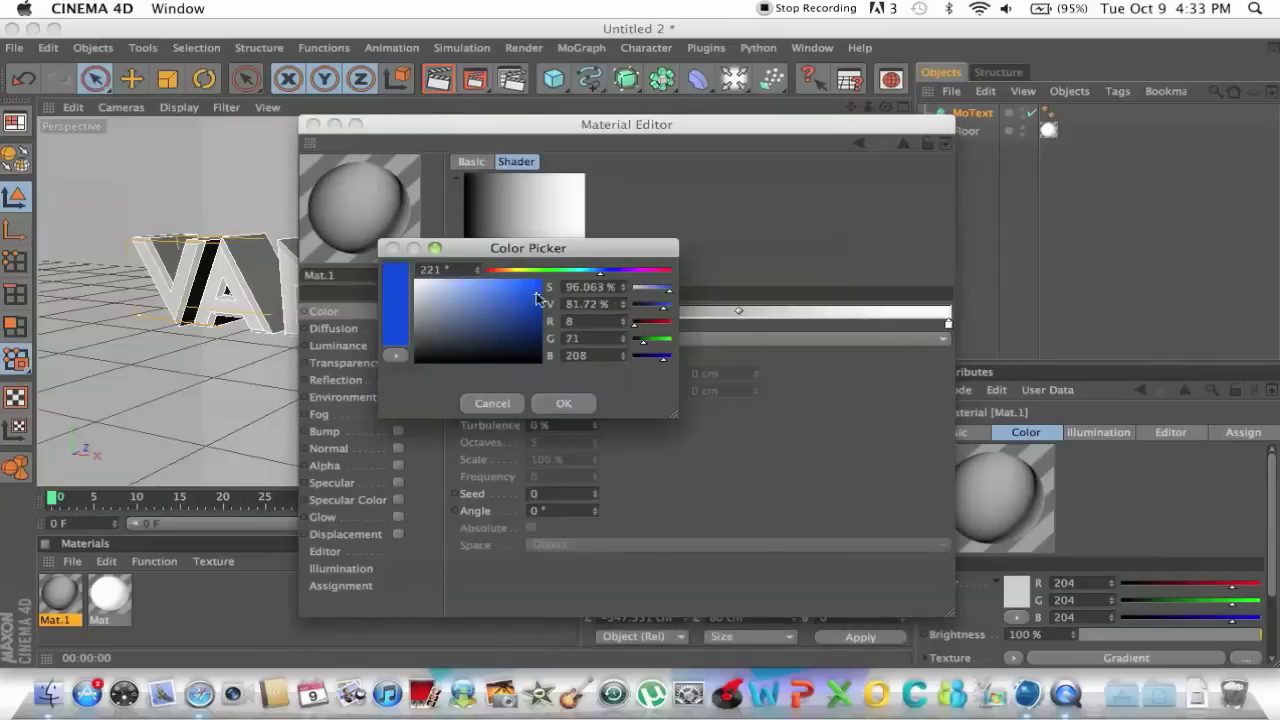
pyautogui.click(563, 403)
pyautogui.doubleClick(948, 325)
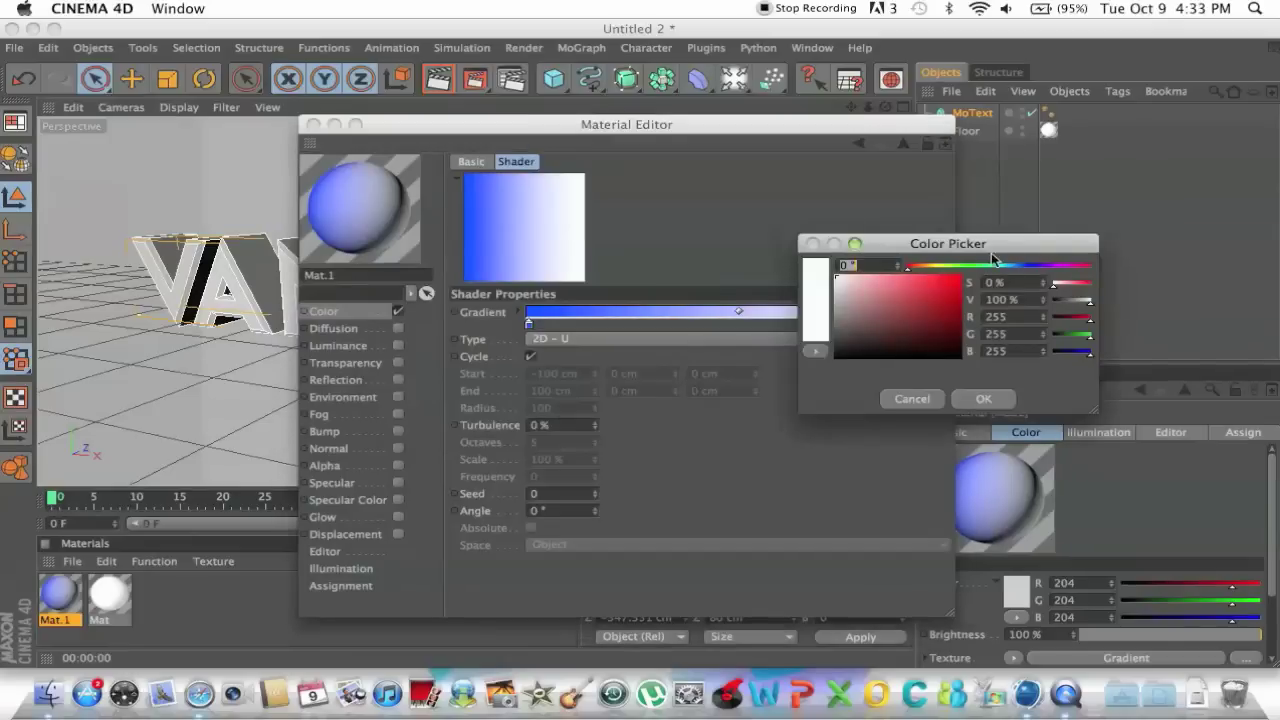
pyautogui.click(1007, 263)
pyautogui.click(958, 284)
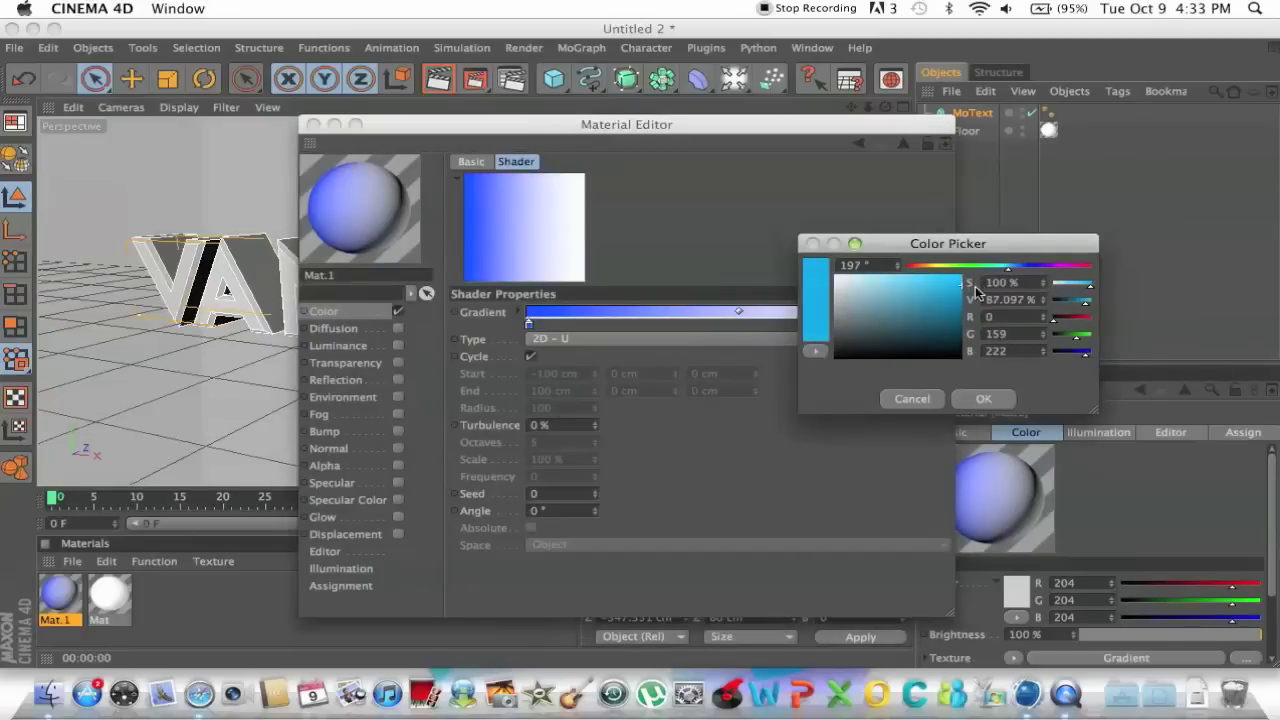
pyautogui.click(983, 398)
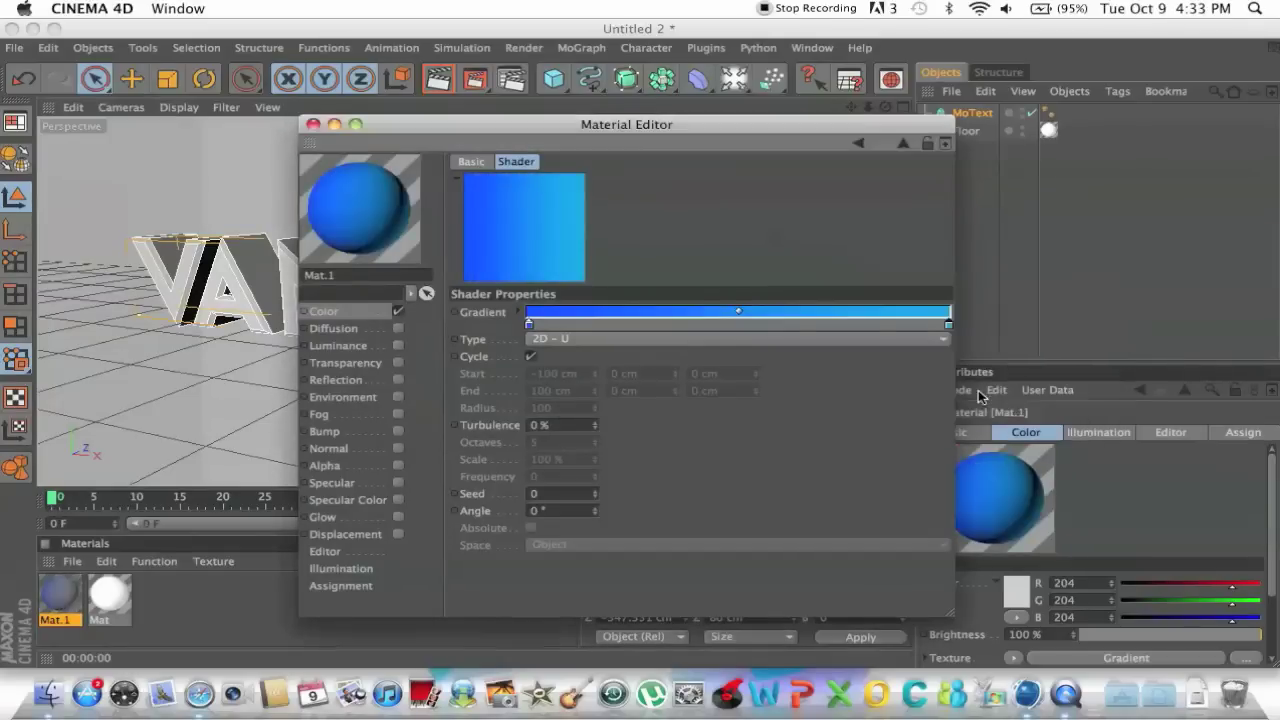
pyautogui.doubleClick(529, 325)
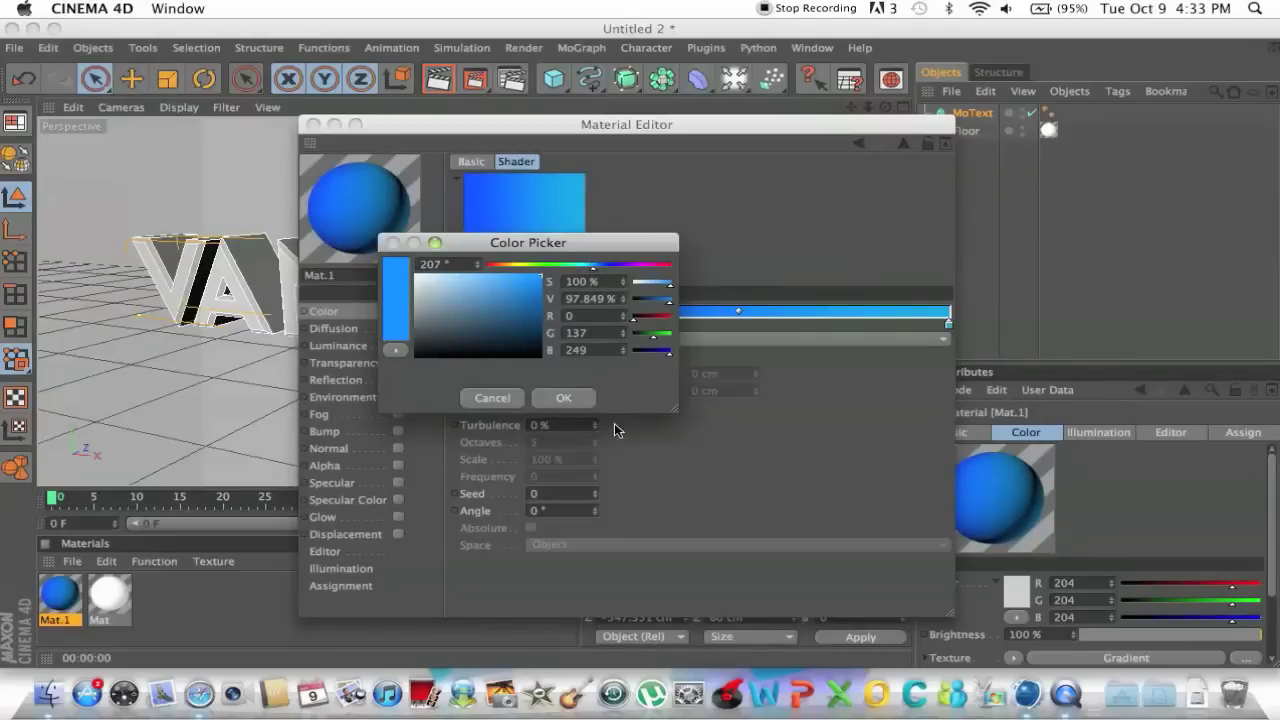
pyautogui.click(583, 399)
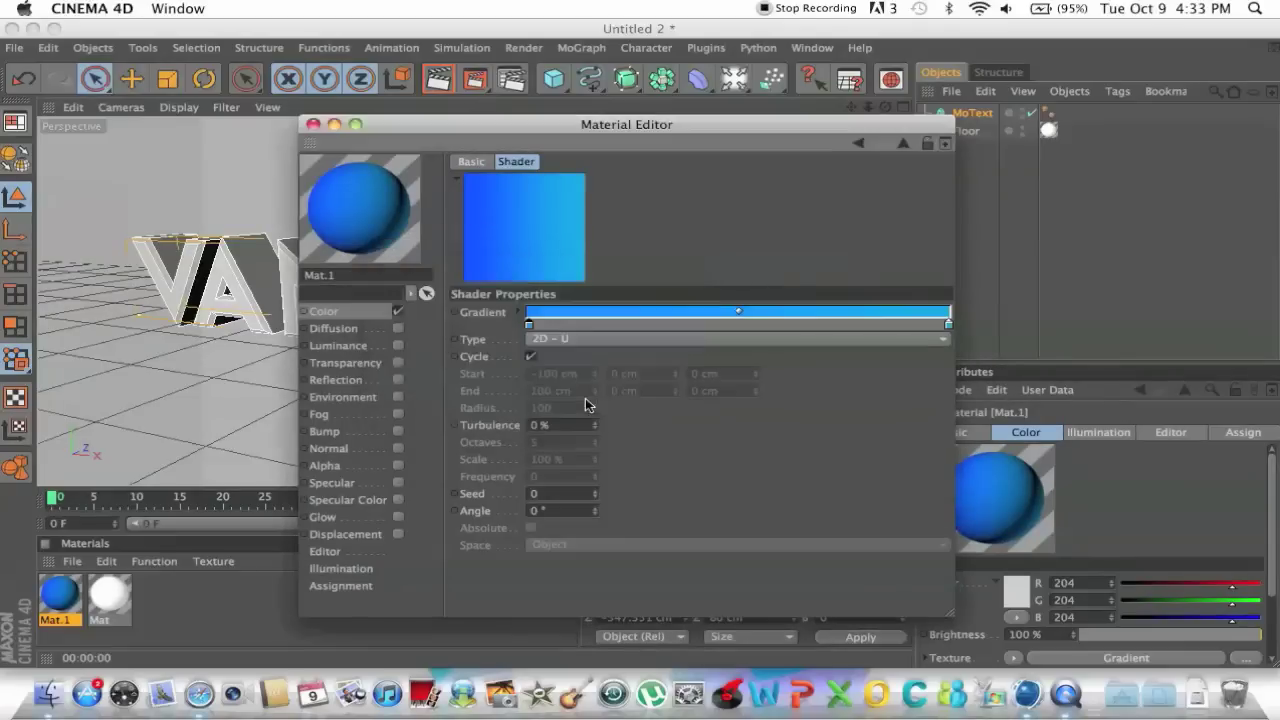
pyautogui.doubleClick(948, 325)
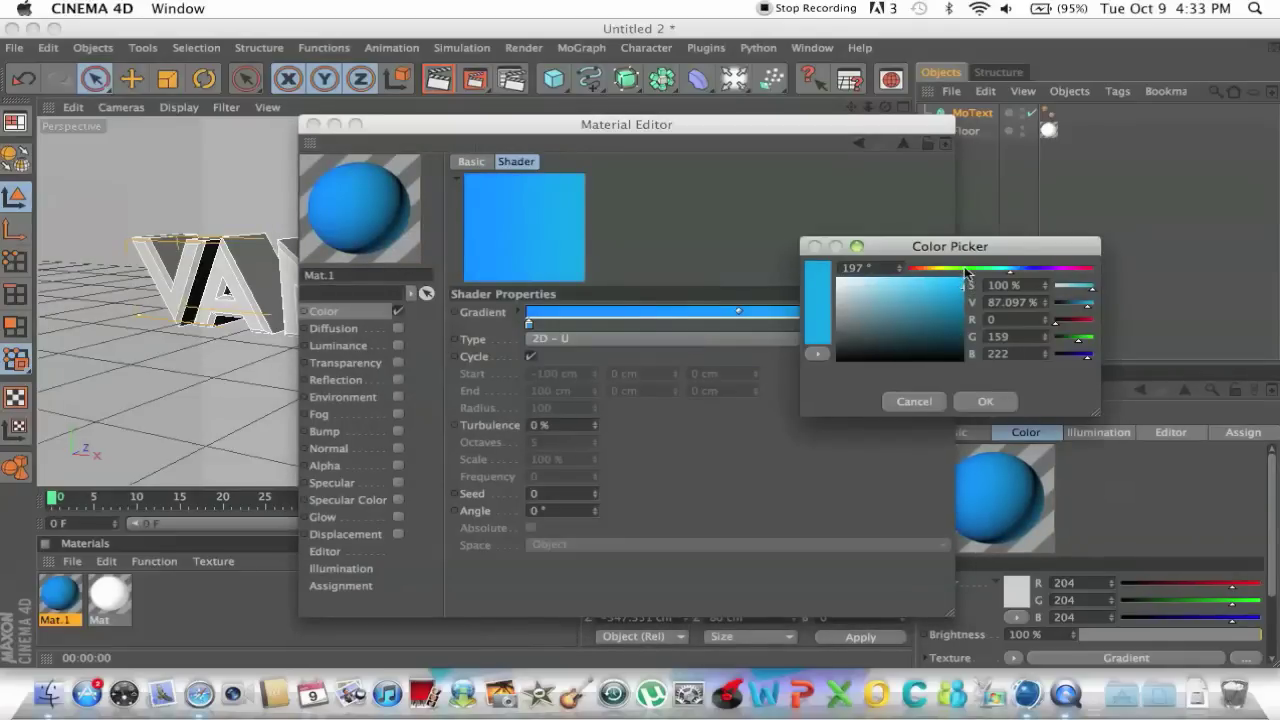
pyautogui.click(985, 401)
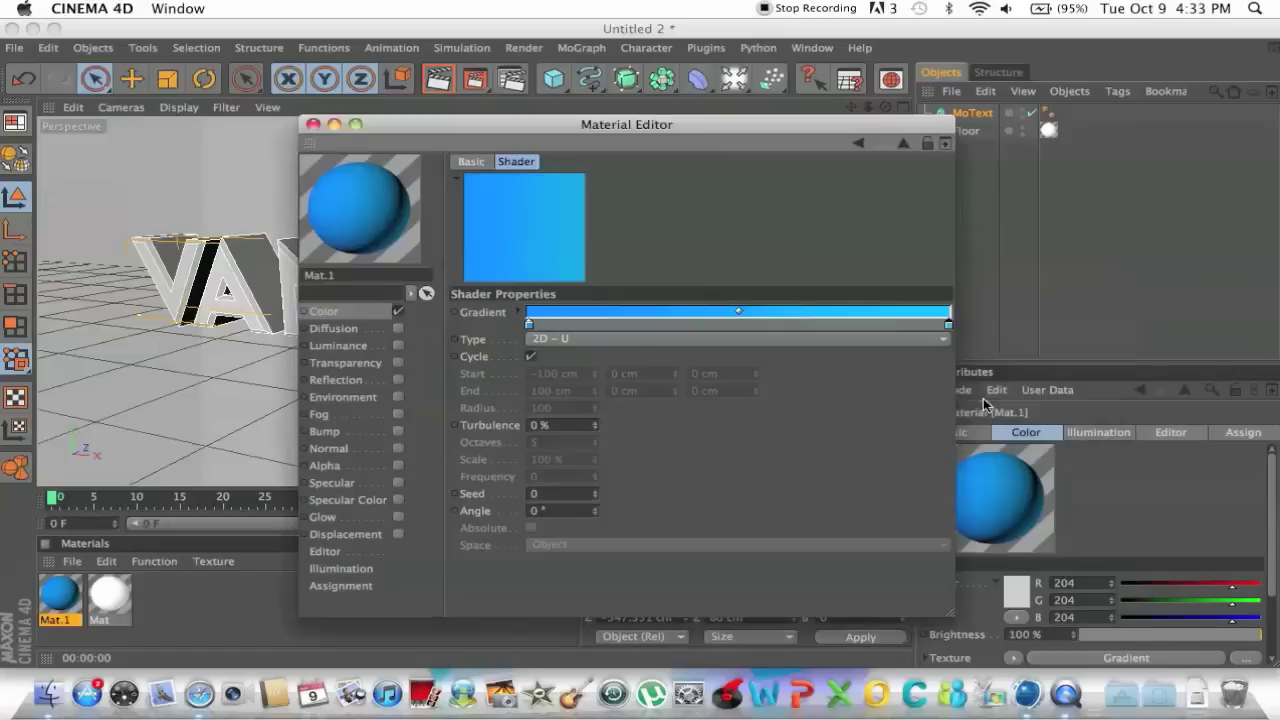
# Enable luminance on Mat.1 using the same blue gradient
pyautogui.click(372, 307)
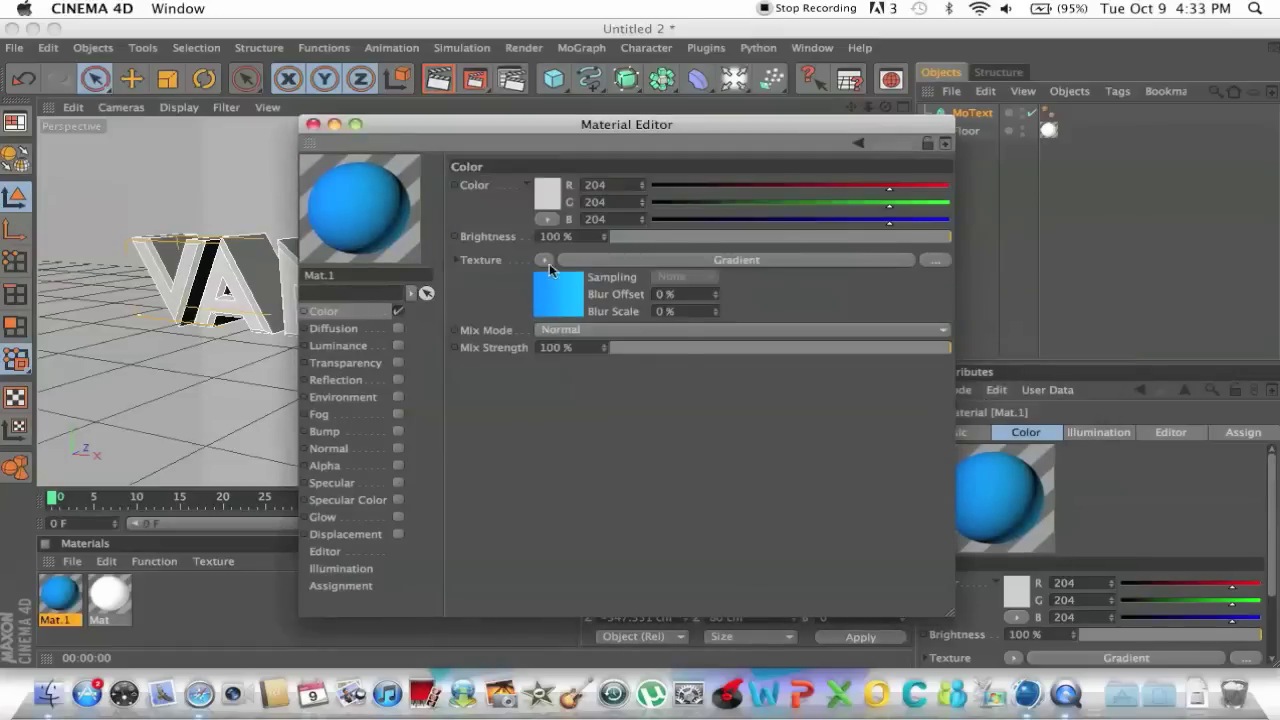
pyautogui.click(544, 260)
pyautogui.click(399, 345)
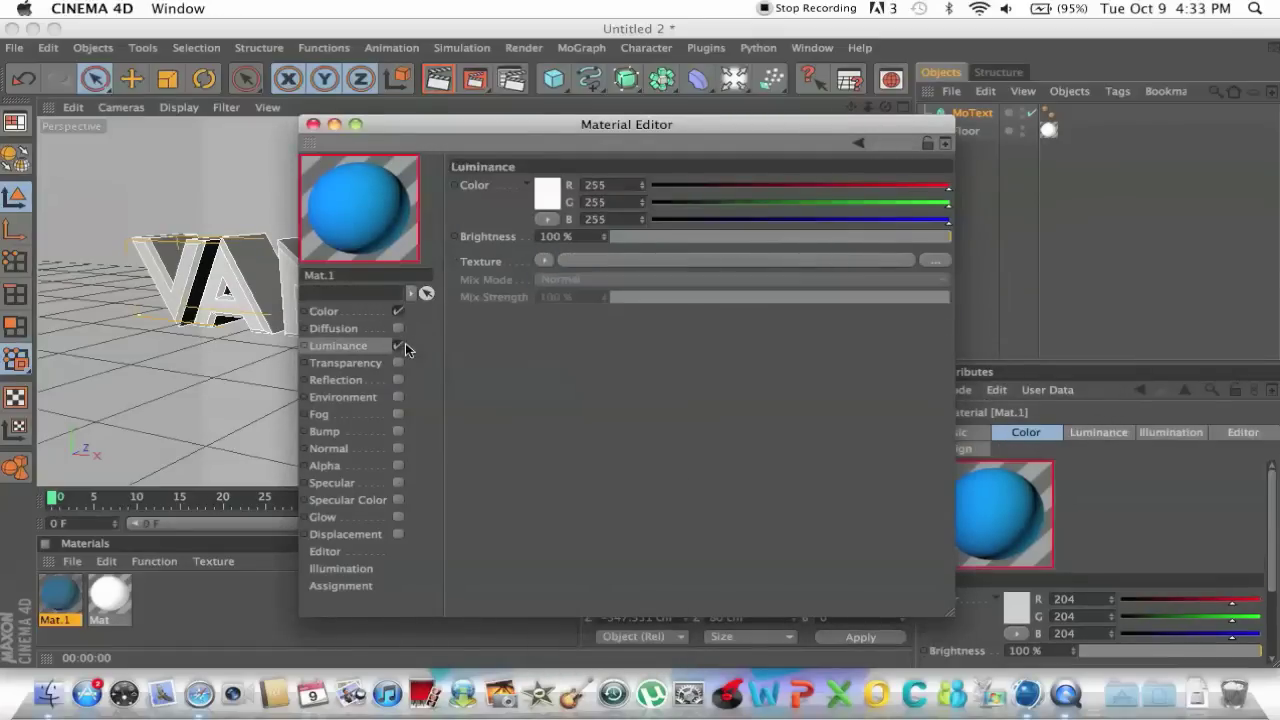
pyautogui.click(544, 260)
pyautogui.click(600, 348)
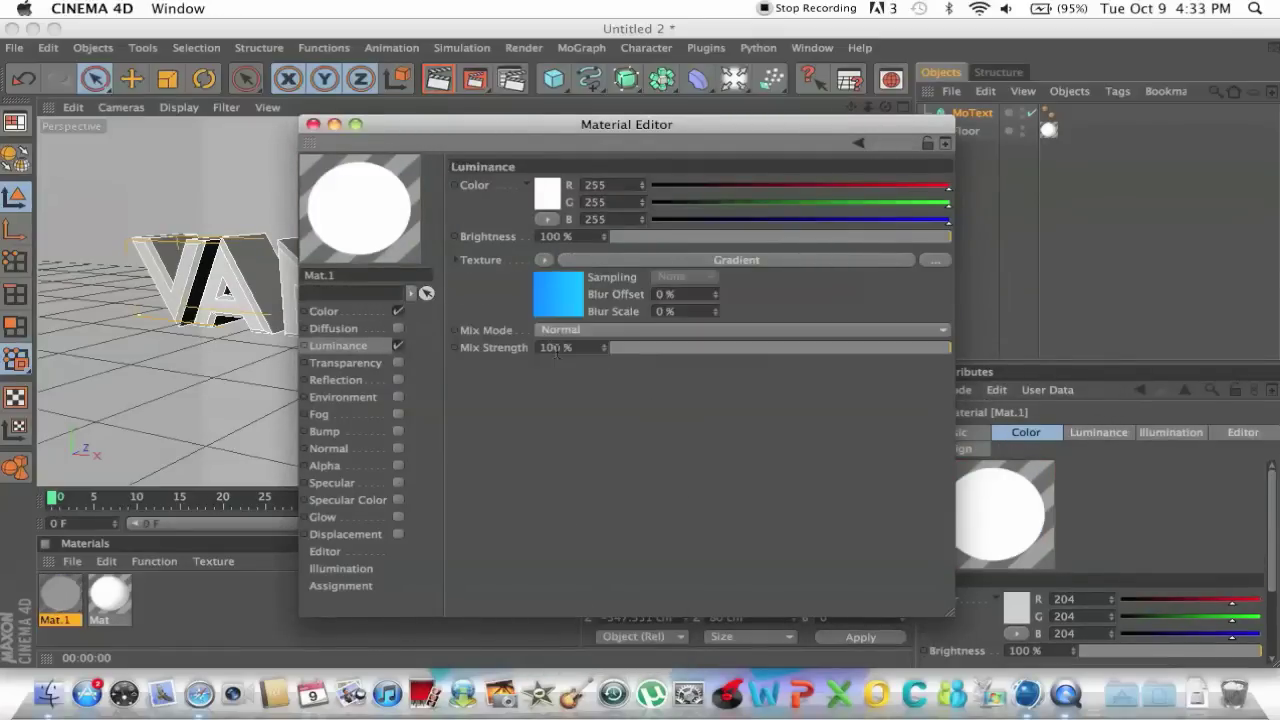
# Enable Mat.1 reflection at 40% brightness with a Fresnel texture mixed at 50%
pyautogui.click(398, 380)
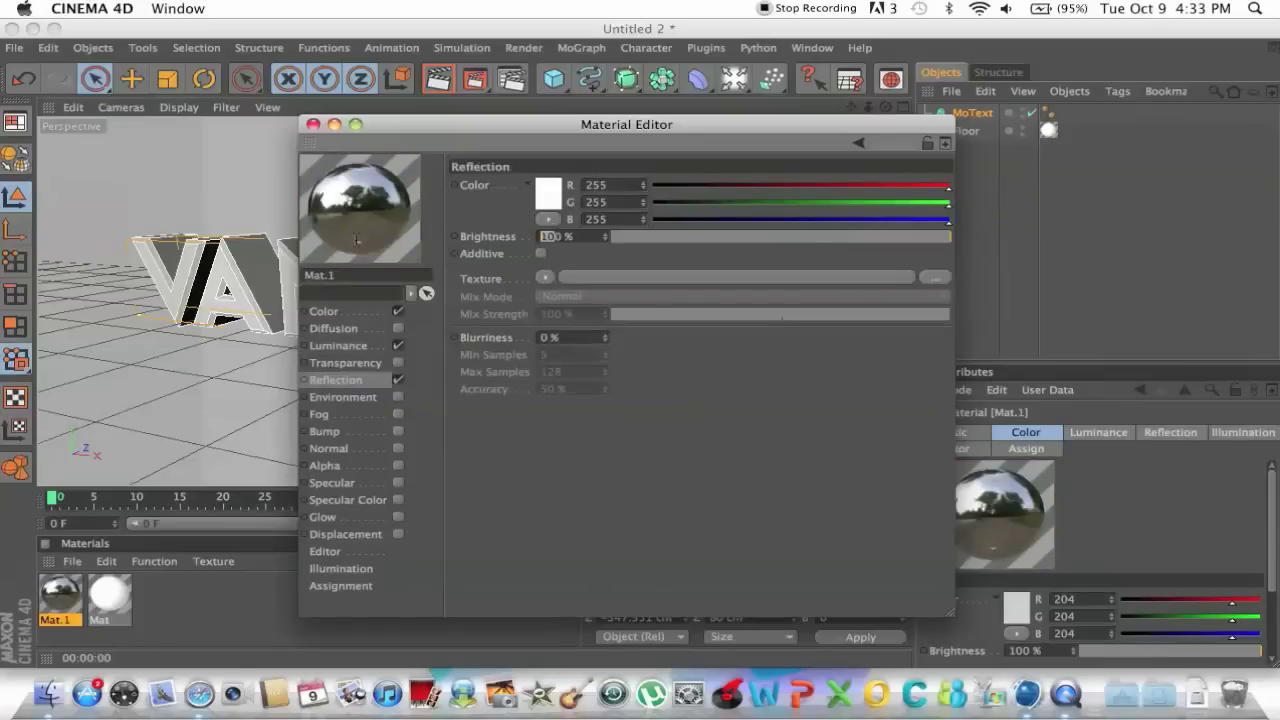
pyautogui.write('40')
pyautogui.press('Return')
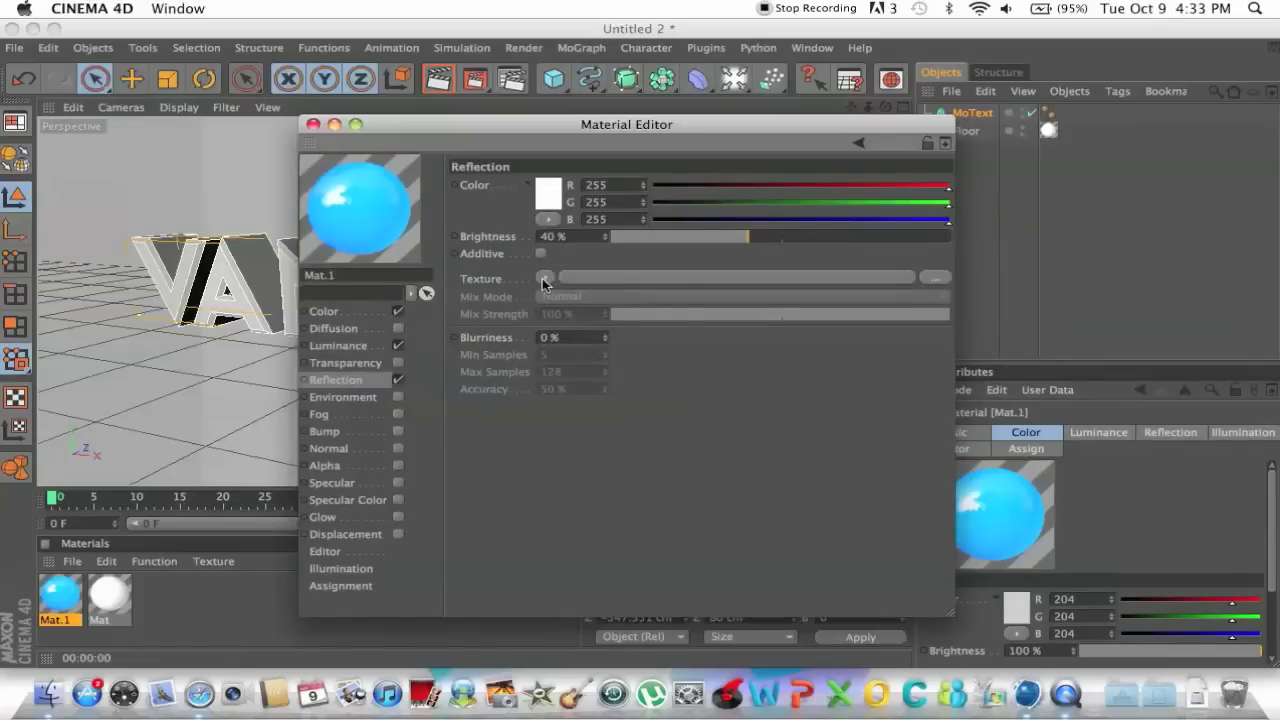
pyautogui.click(543, 280)
pyautogui.click(585, 416)
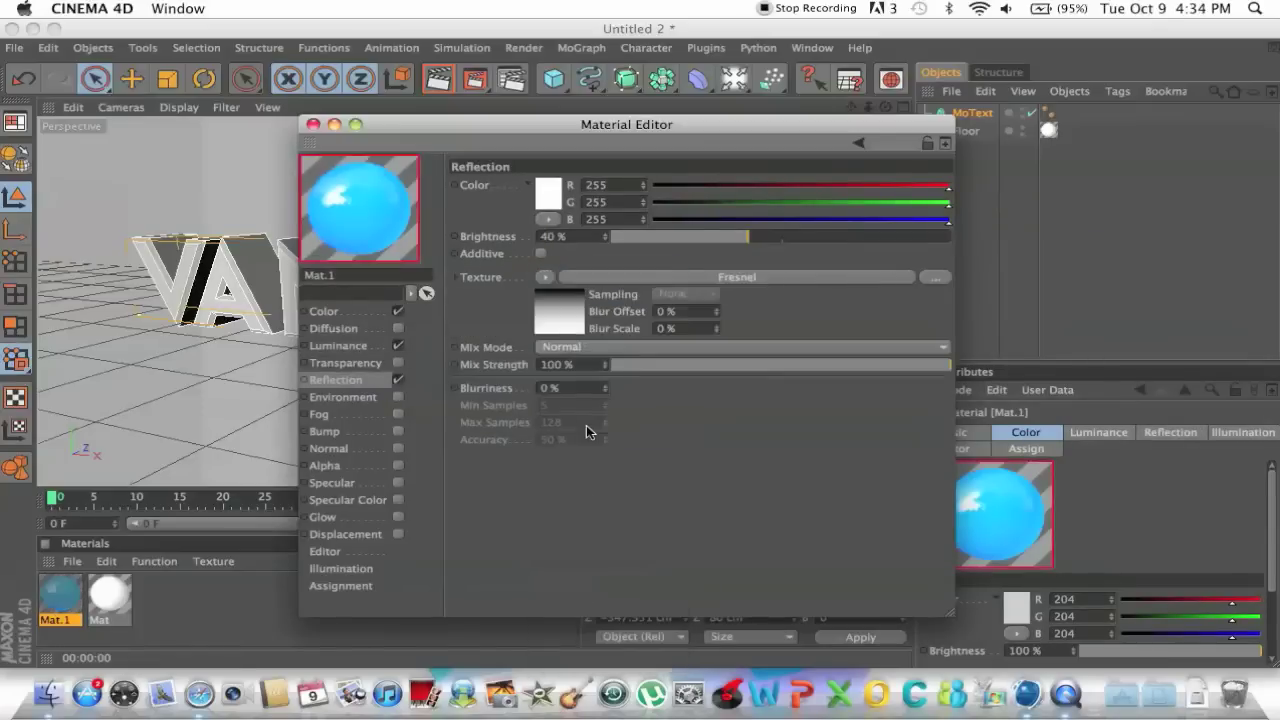
pyautogui.doubleClick(557, 364)
pyautogui.write('50')
pyautogui.press('Return')
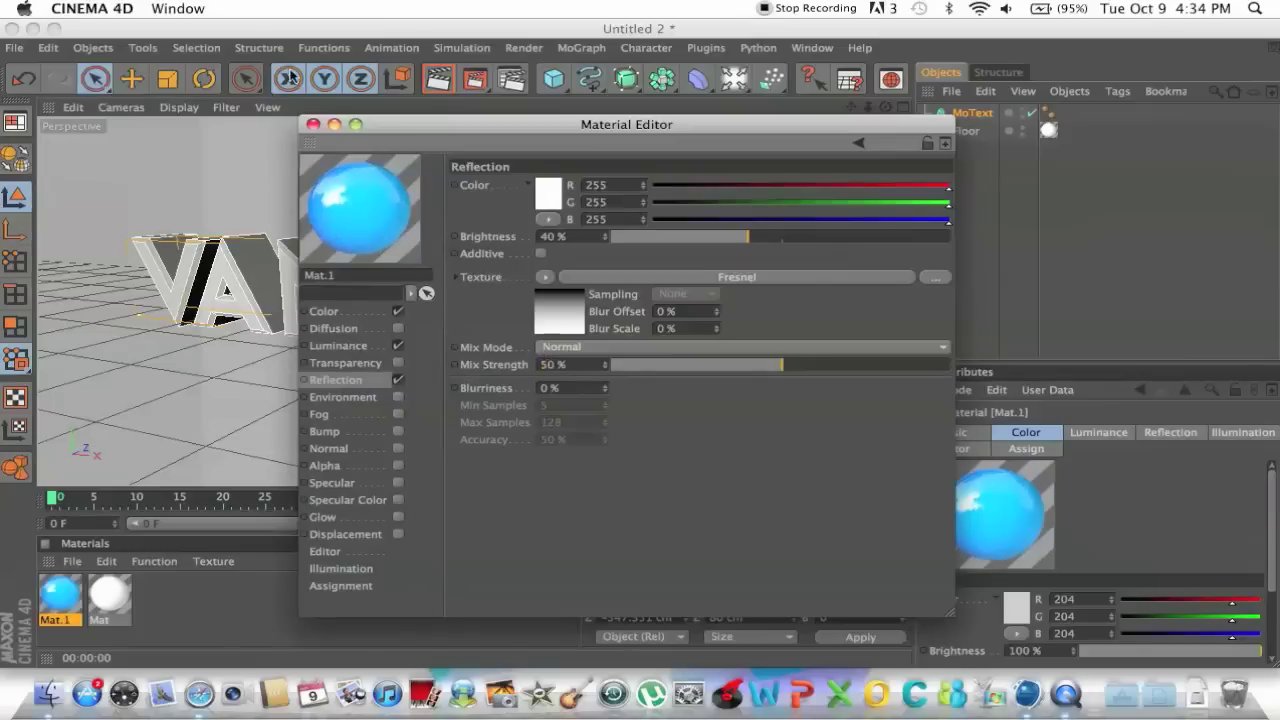
# Apply Mat.1 to the VANTAGE text and render the view
pyautogui.click(312, 124)
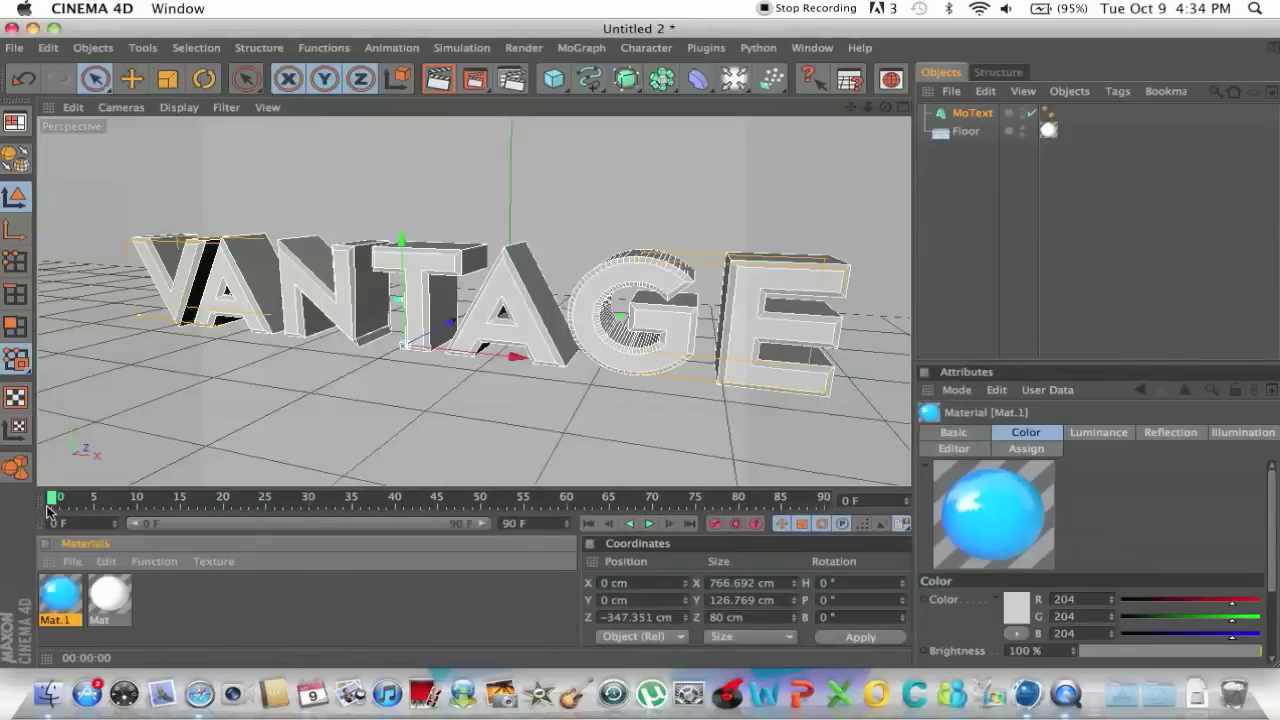
pyautogui.moveTo(60, 591); pyautogui.dragTo(460, 278)
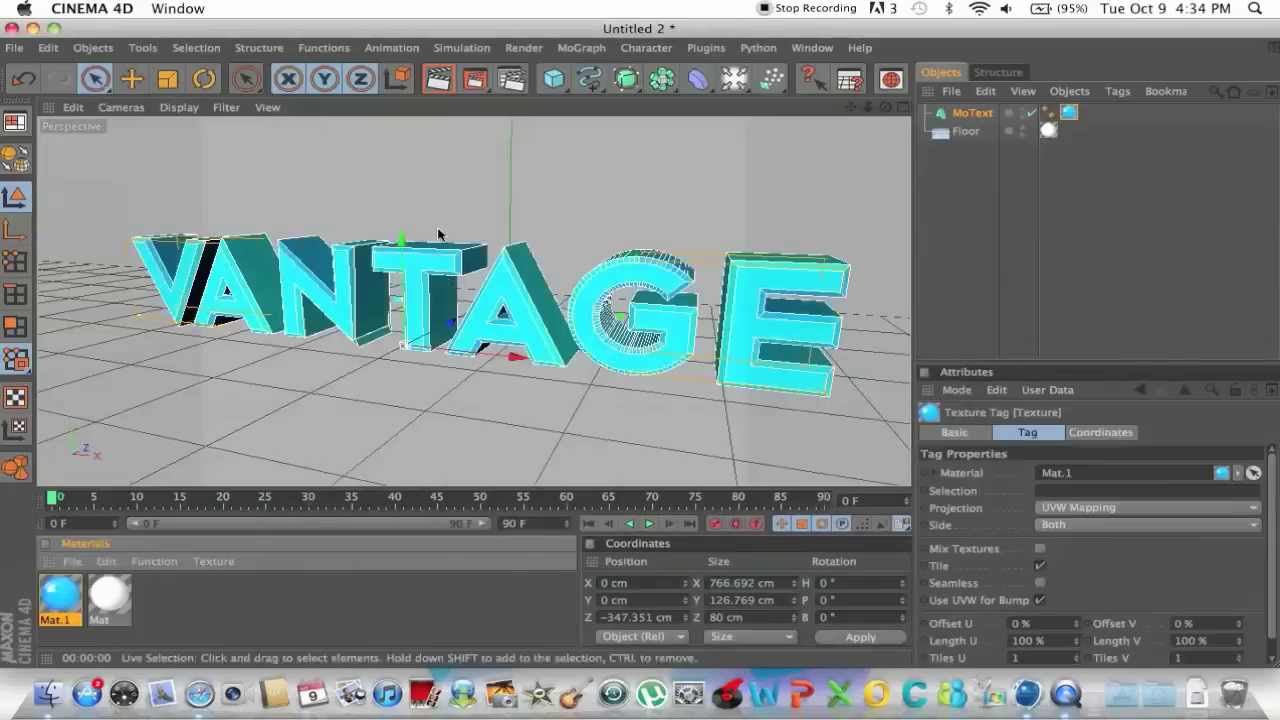
pyautogui.click(445, 86)
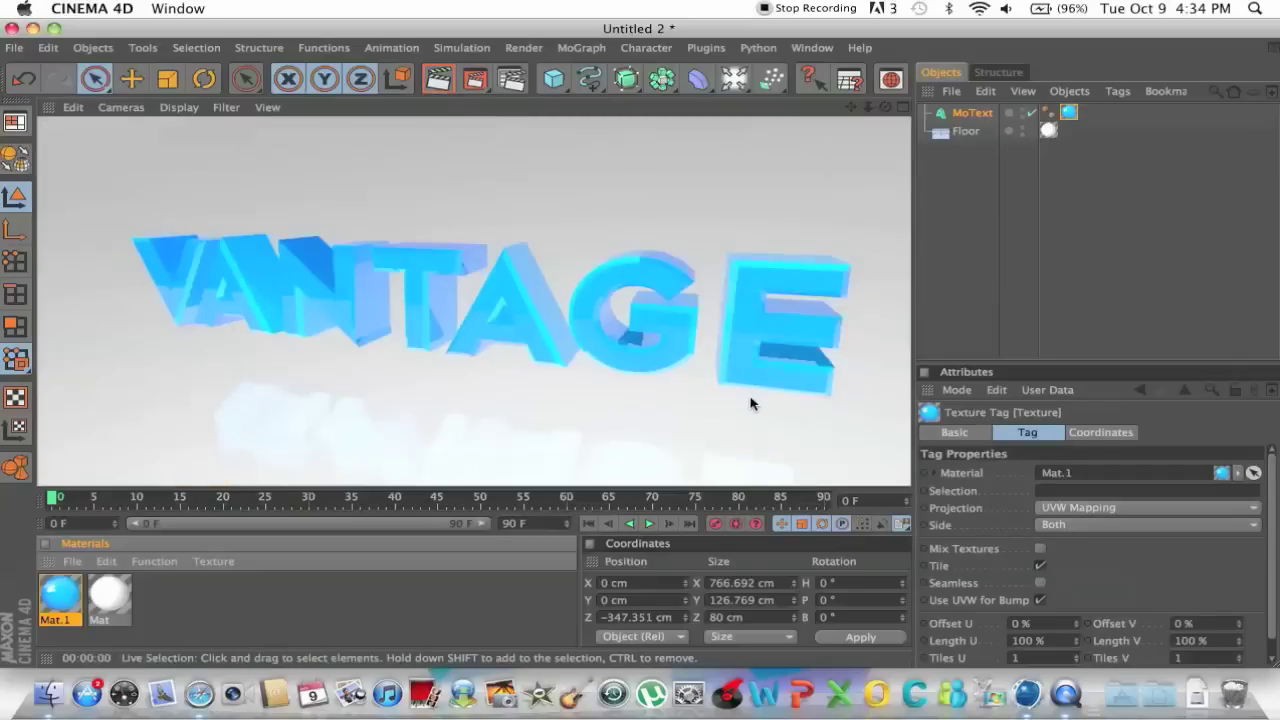
# Create material Mat.2 with specular off and a black colour
pyautogui.doubleClick(251, 598)
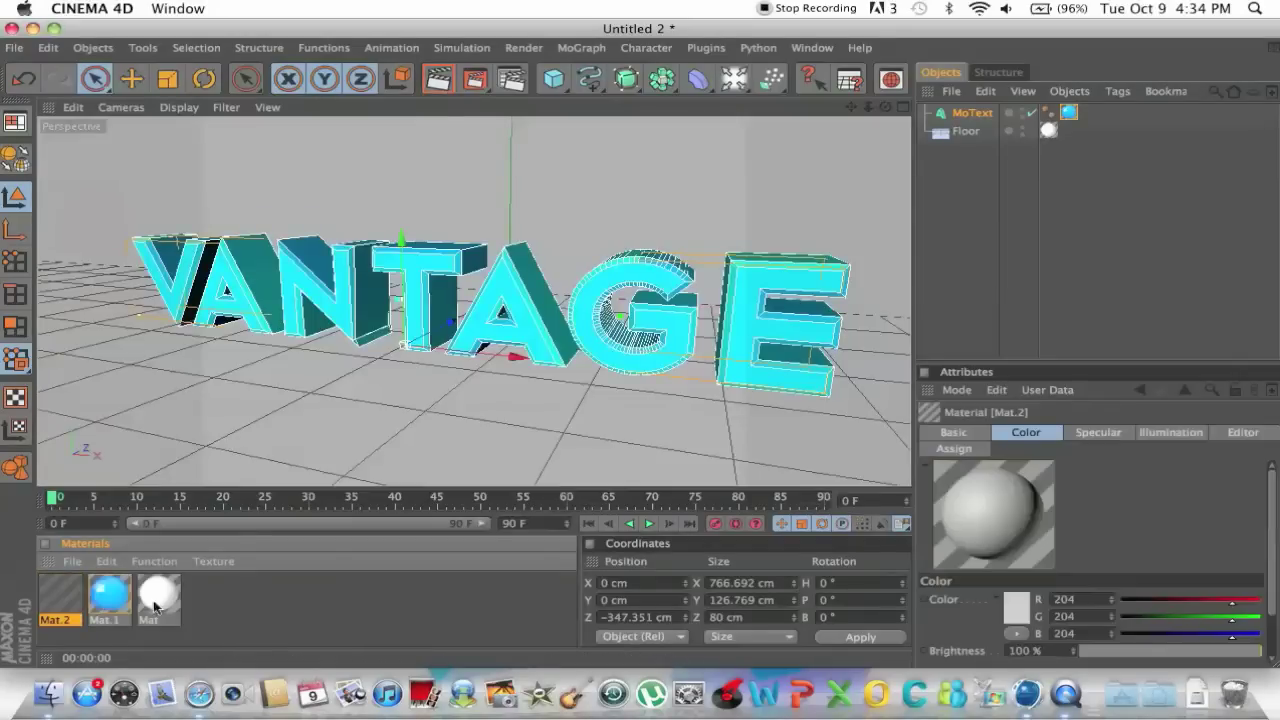
pyautogui.doubleClick(60, 595)
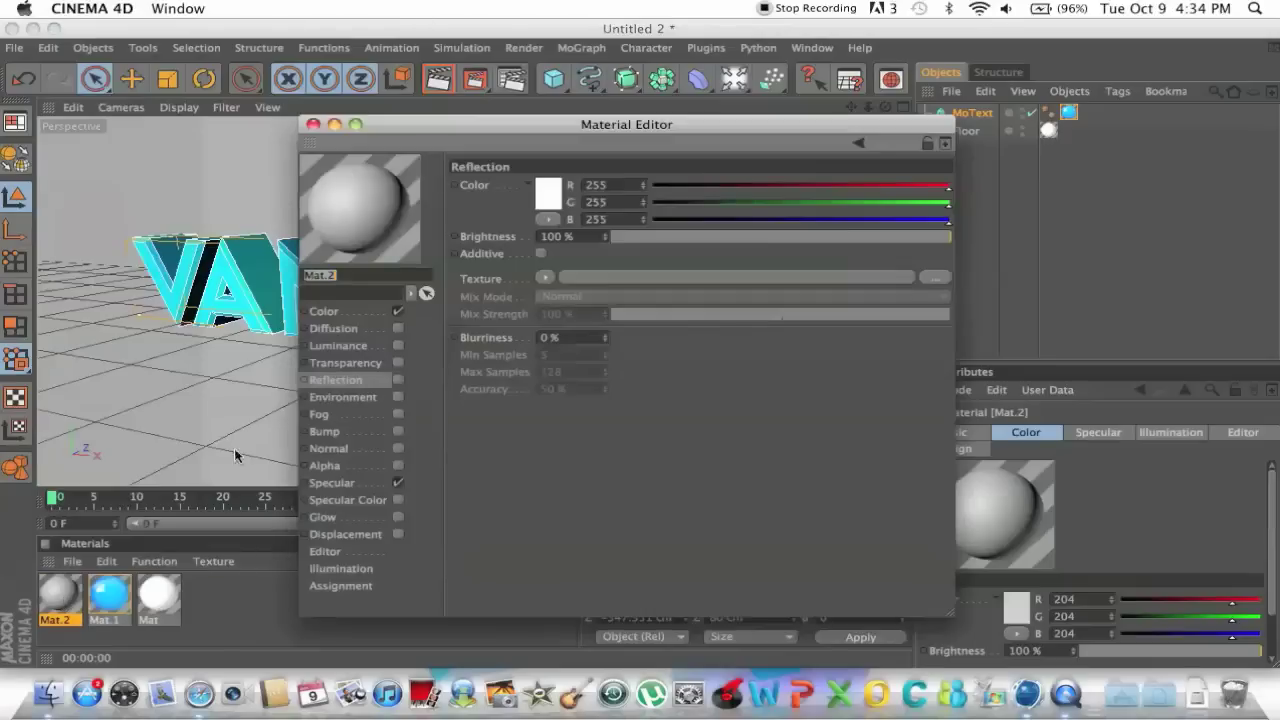
pyautogui.click(399, 483)
pyautogui.click(352, 308)
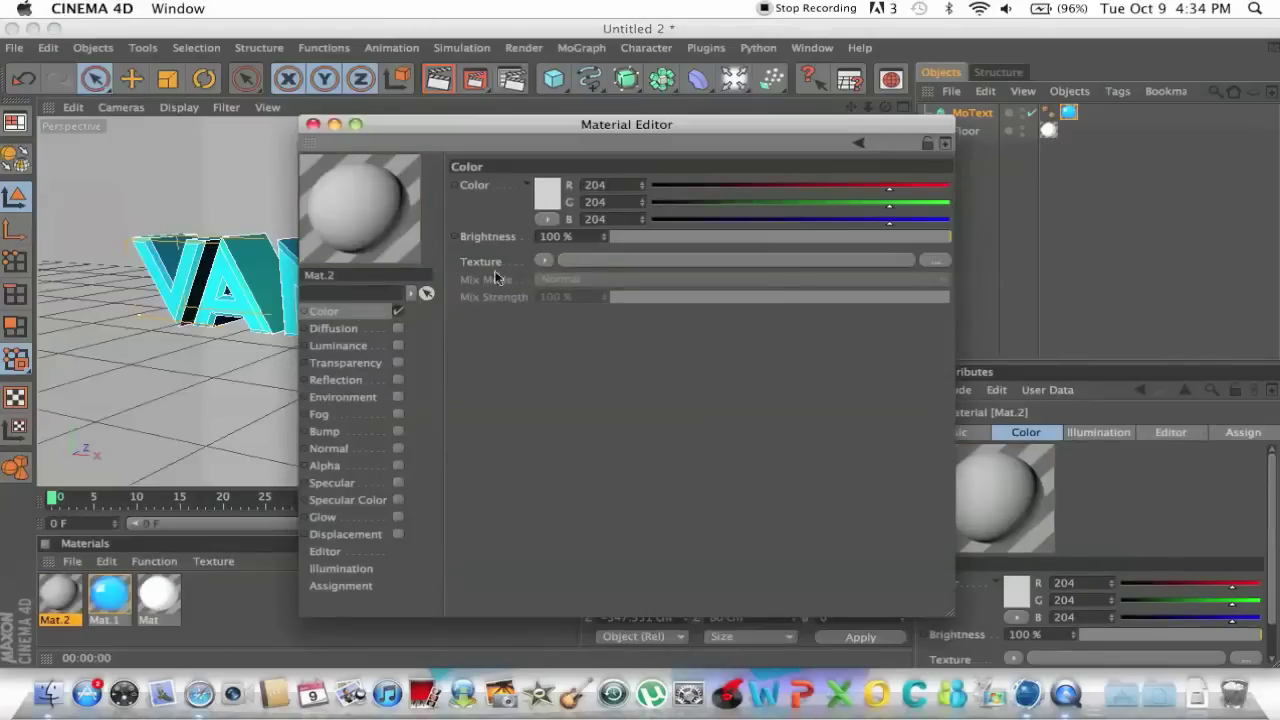
pyautogui.click(547, 195)
pyautogui.moveTo(508, 217); pyautogui.dragTo(620, 250)
pyautogui.click(585, 270)
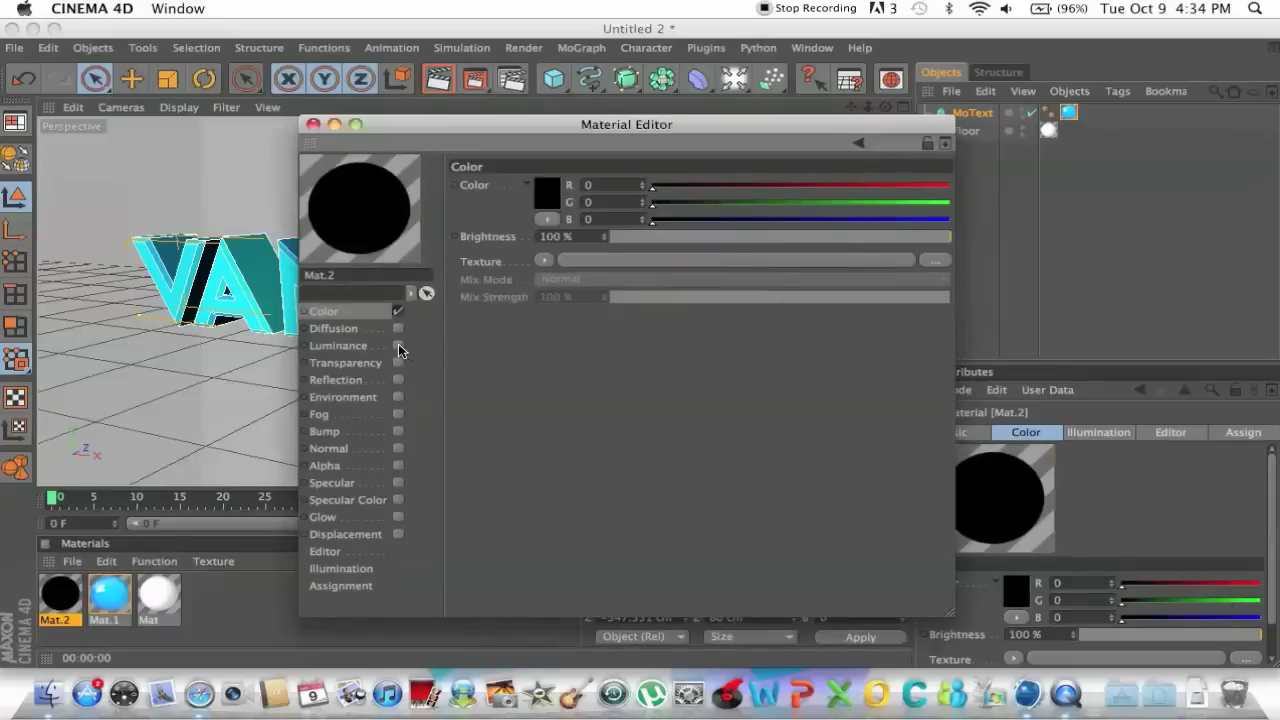
# Enable Mat.2 reflection at 40% brightness
pyautogui.click(398, 380)
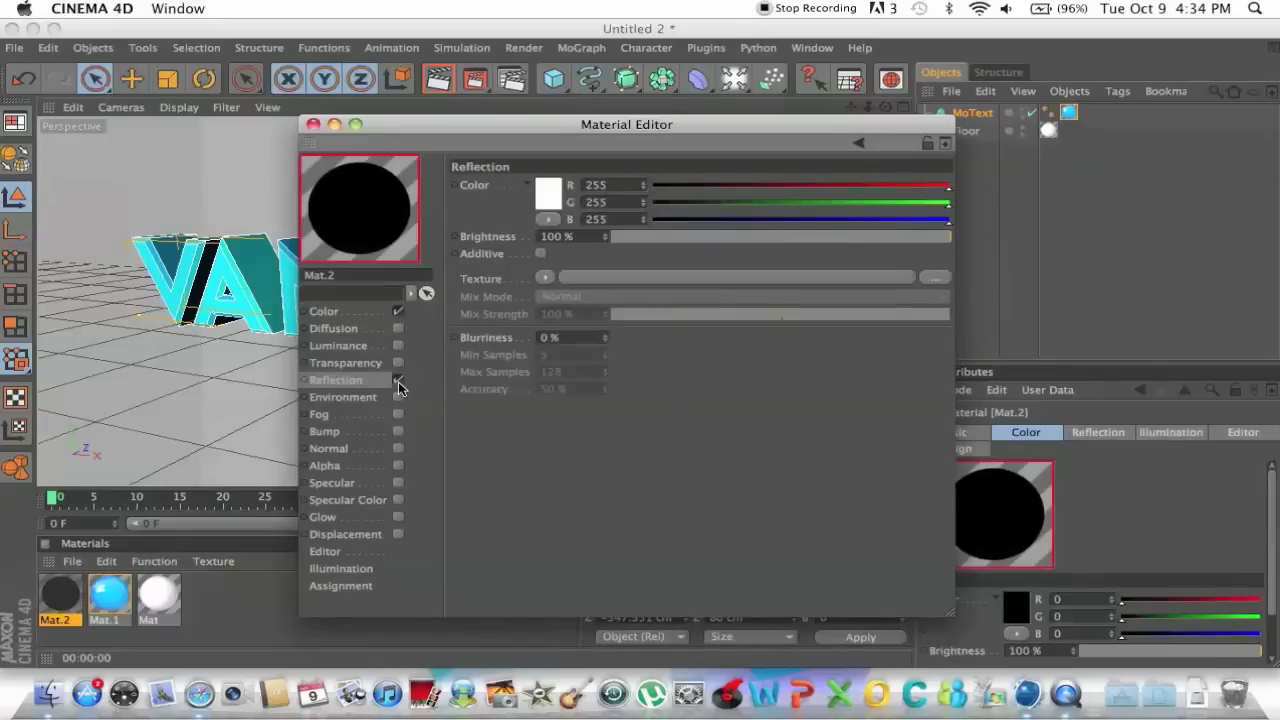
pyautogui.doubleClick(552, 236)
pyautogui.write('40')
pyautogui.press('Return')
pyautogui.click(545, 277)
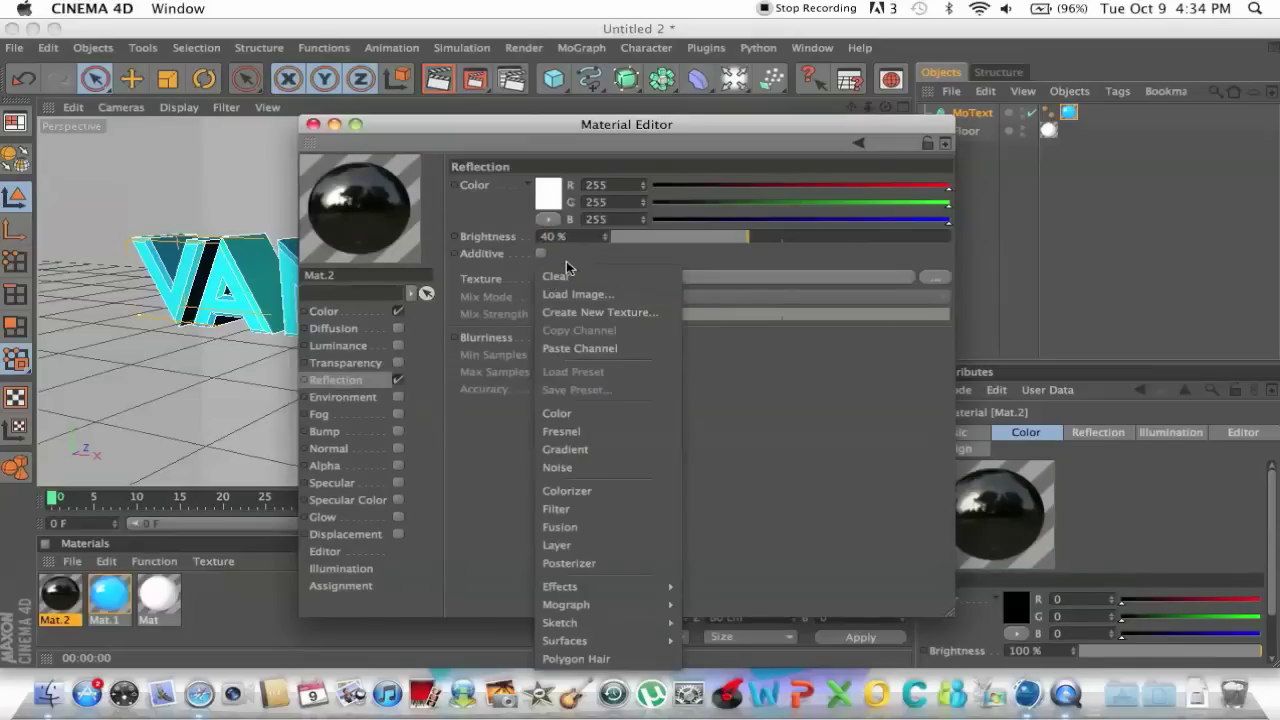
pyautogui.click(577, 258)
pyautogui.click(313, 124)
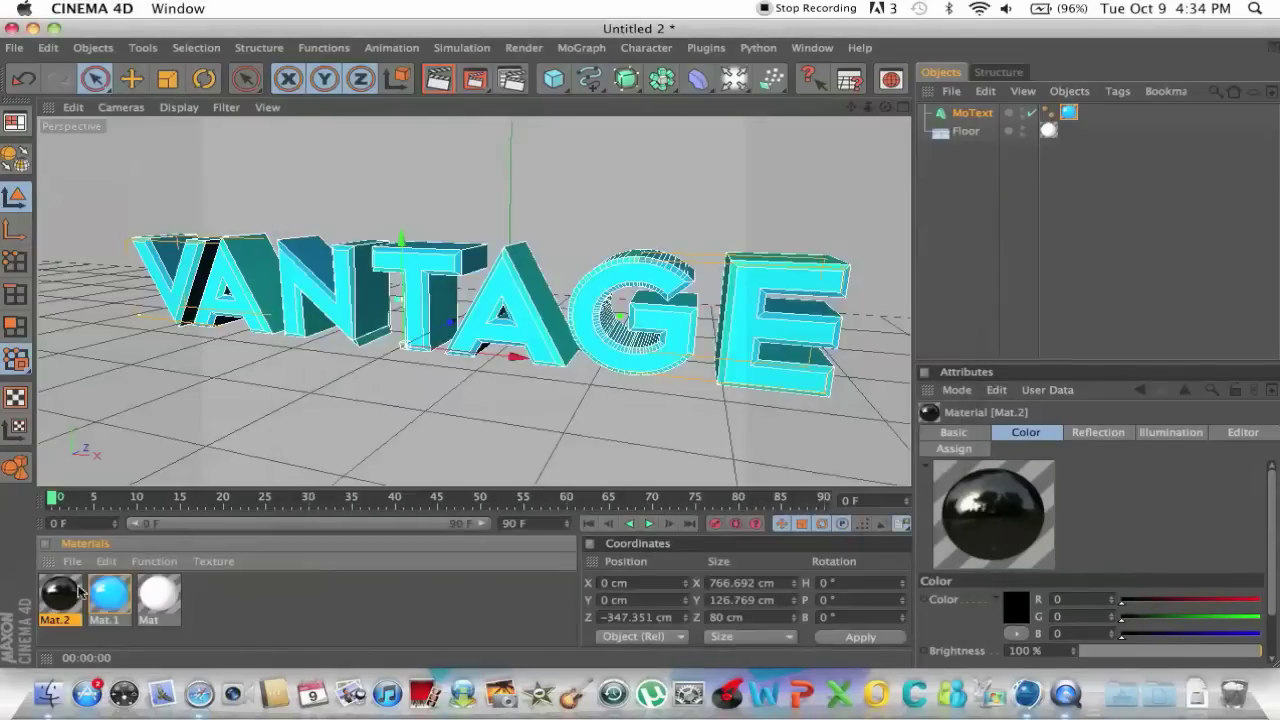
# Apply Mat.2 to the MoText limited to selection R1, render, and open Render Settings
pyautogui.moveTo(68, 592); pyautogui.dragTo(970, 113)
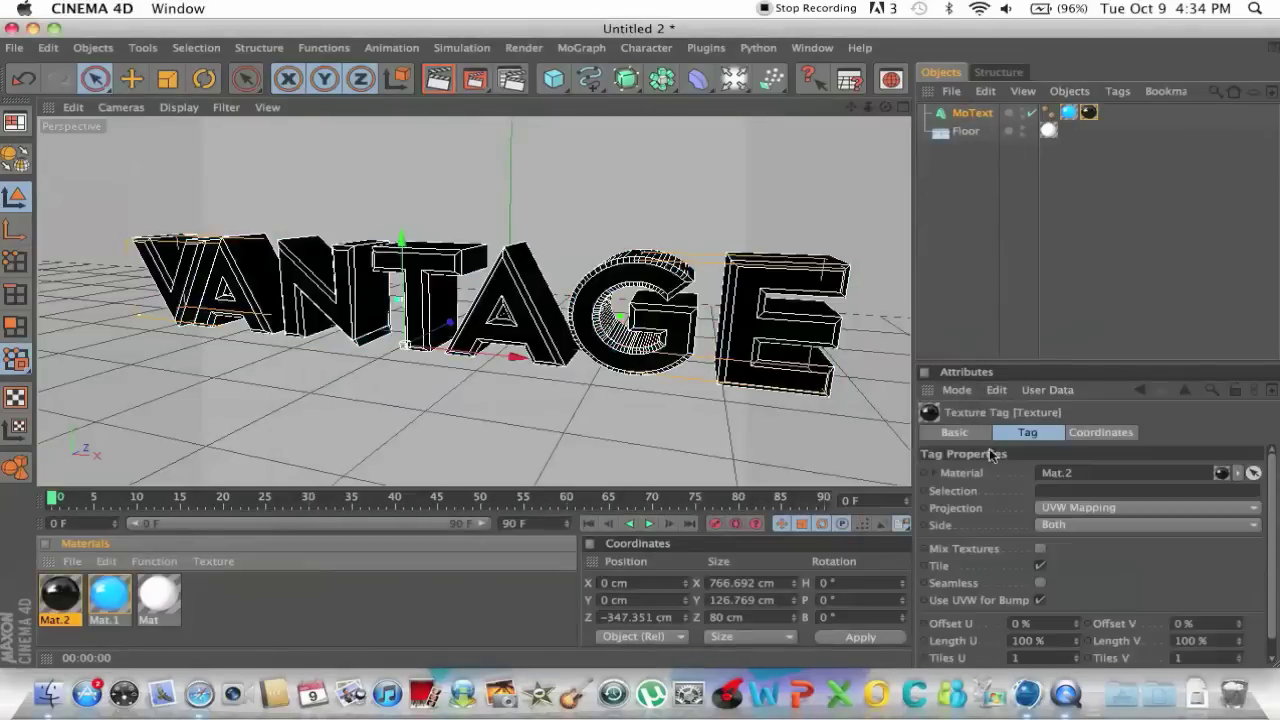
pyautogui.click(1043, 491)
pyautogui.write('2')
pyautogui.press('Return')
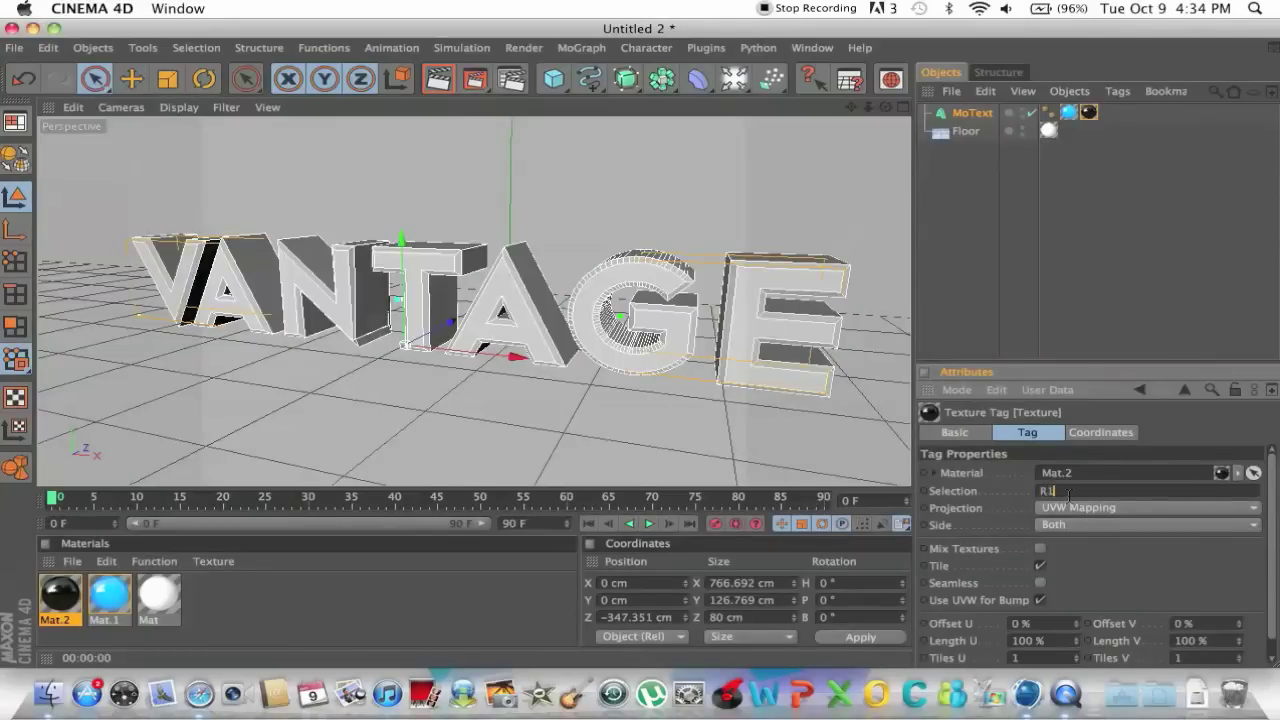
pyautogui.click(438, 80)
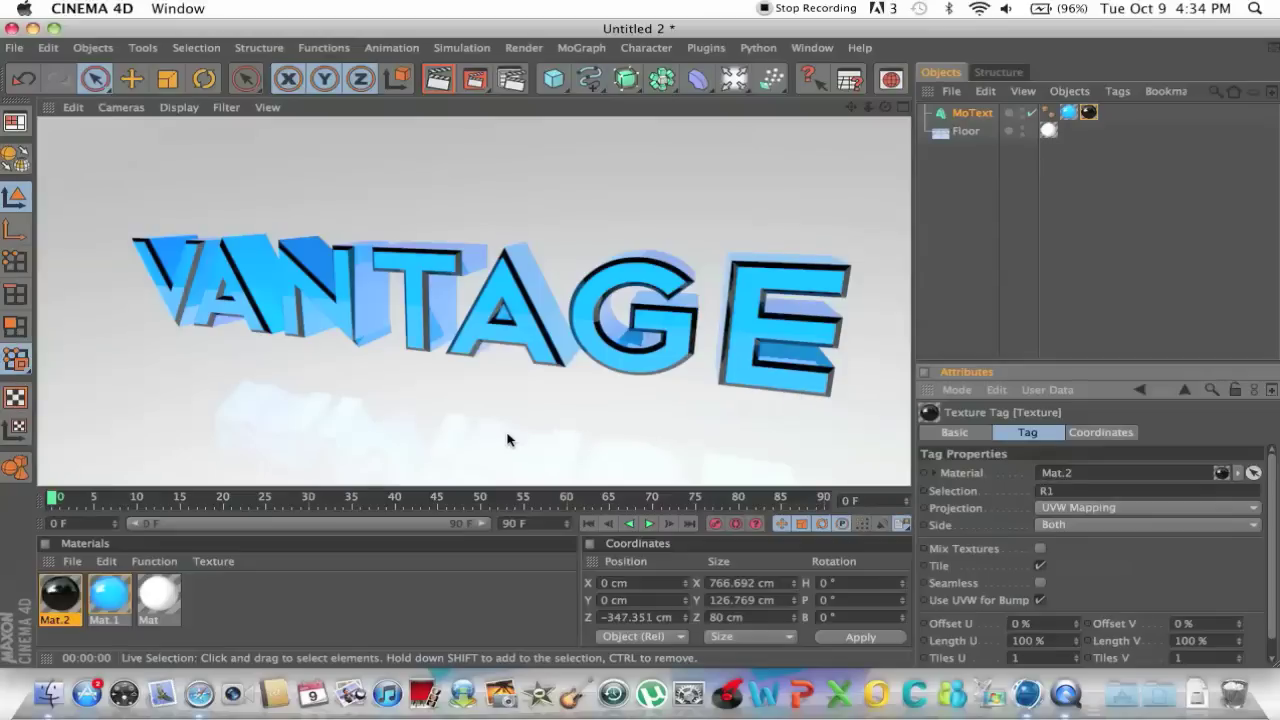
pyautogui.click(511, 84)
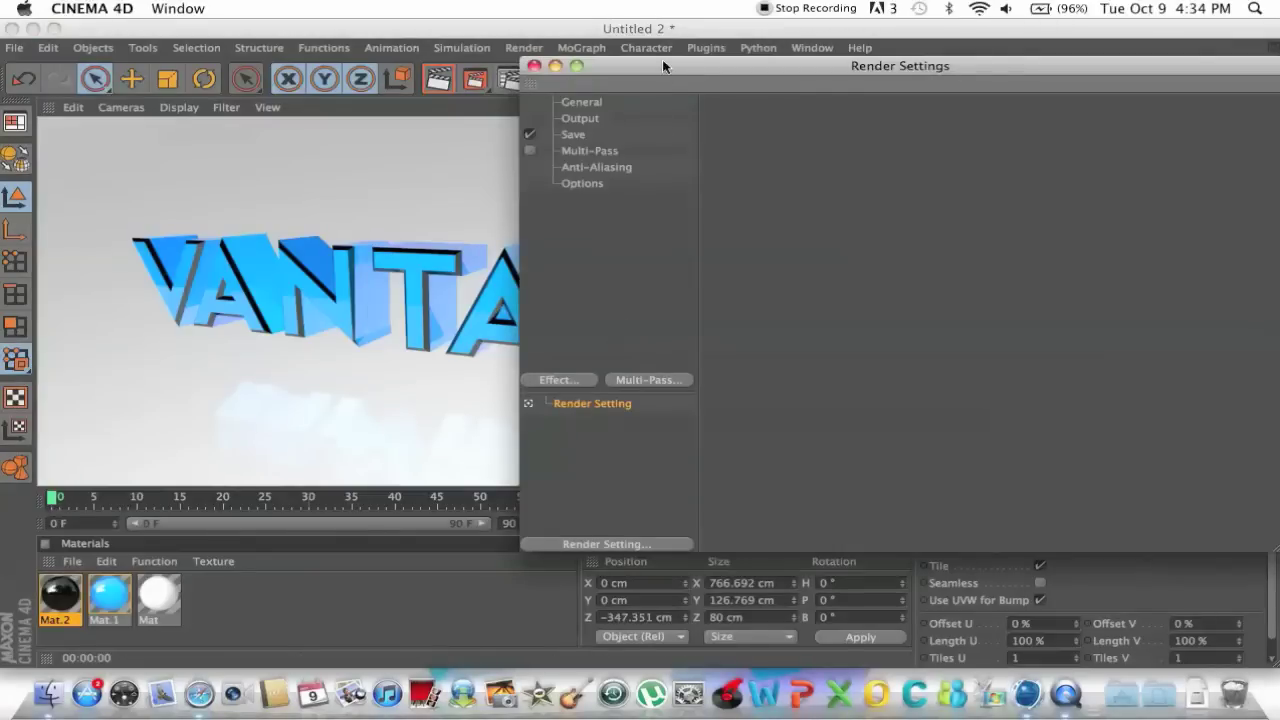
# Set the render output resolution to 1280 × 720
pyautogui.moveTo(662, 64)
pyautogui.mouseDown()
pyautogui.moveTo(1049, 100)
pyautogui.moveTo(833, 72)
pyautogui.mouseUp()
pyautogui.click(785, 108)
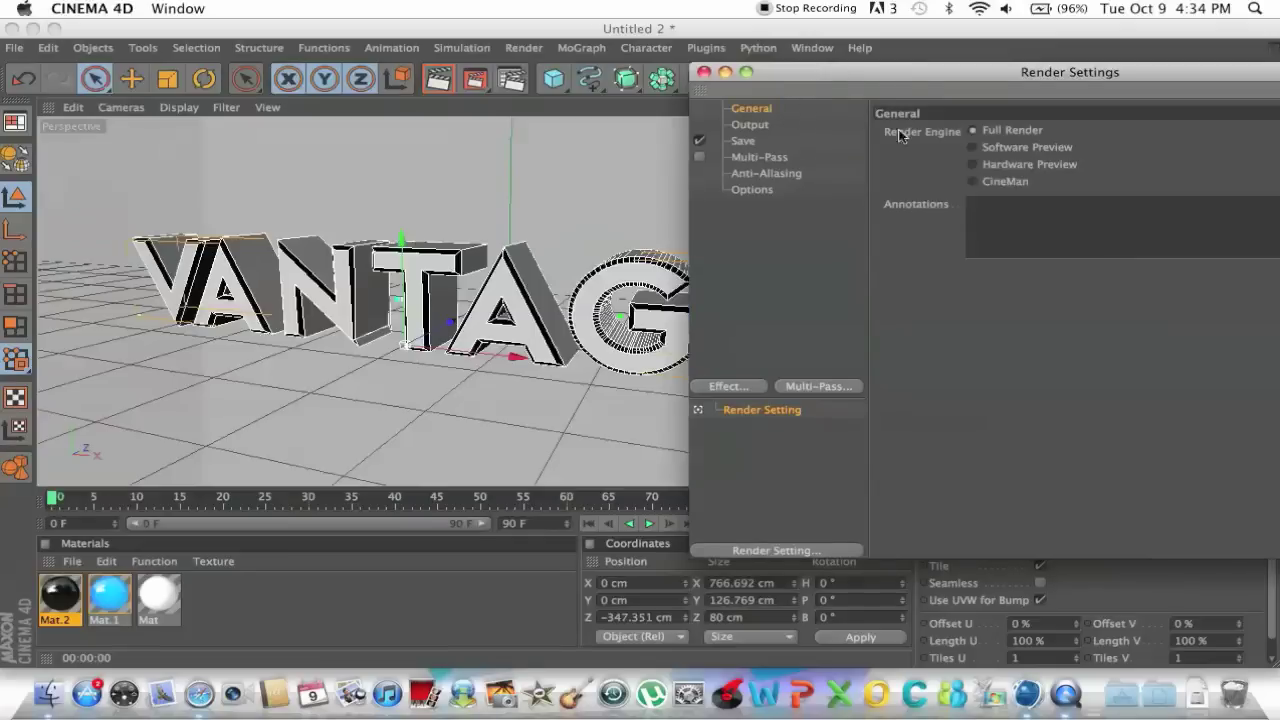
pyautogui.click(779, 126)
pyautogui.doubleClick(1017, 148)
pyautogui.write('1280')
pyautogui.press('Tab')
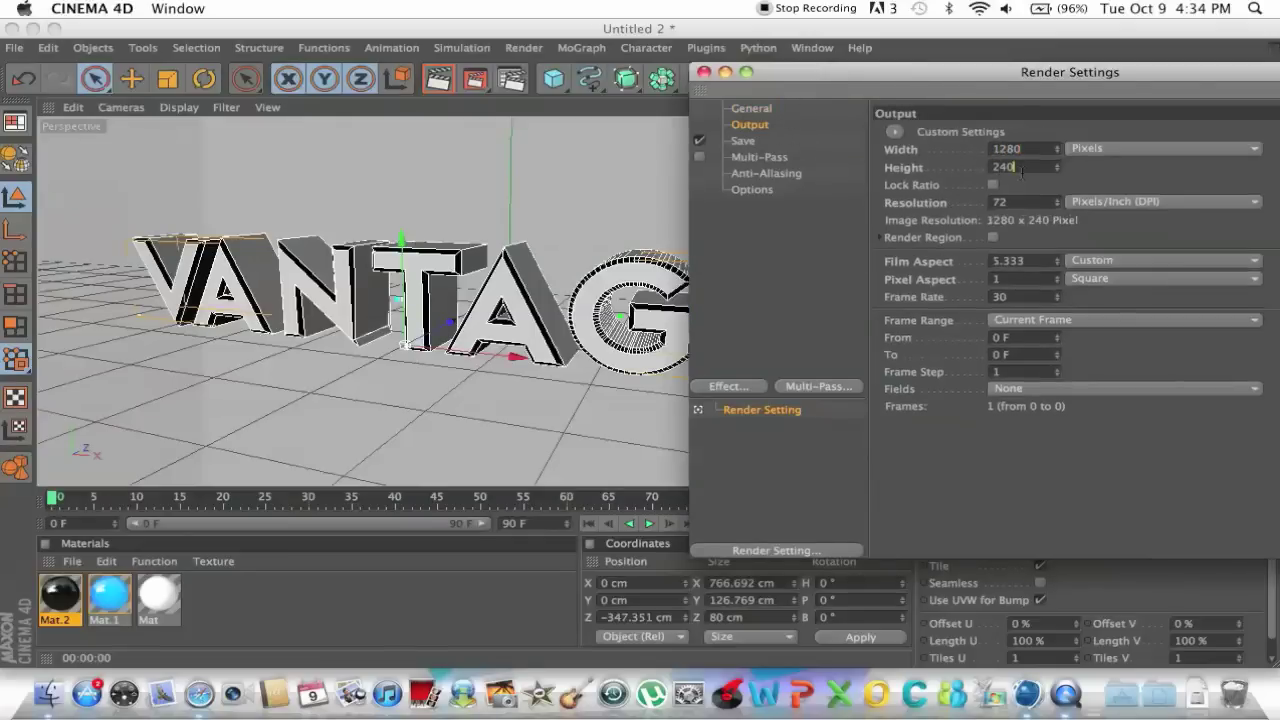
pyautogui.write('720')
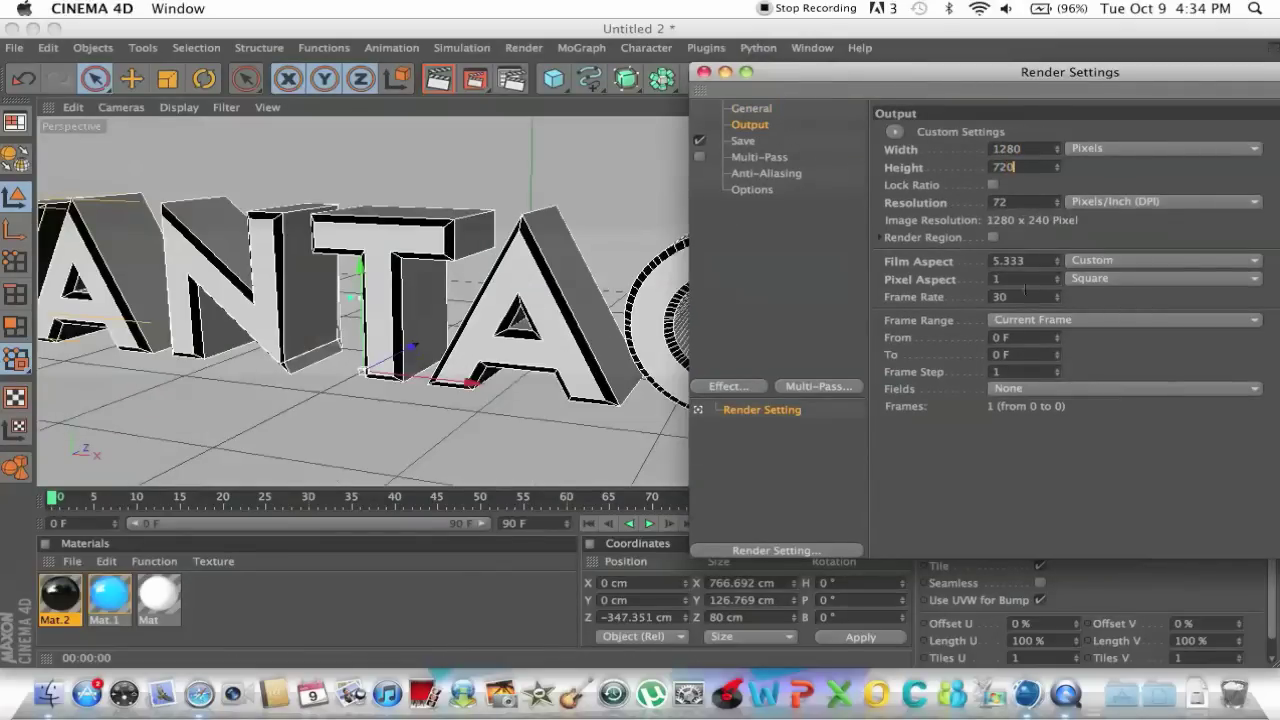
pyautogui.press('Return')
# Set render anti-aliasing to Best
pyautogui.click(745, 141)
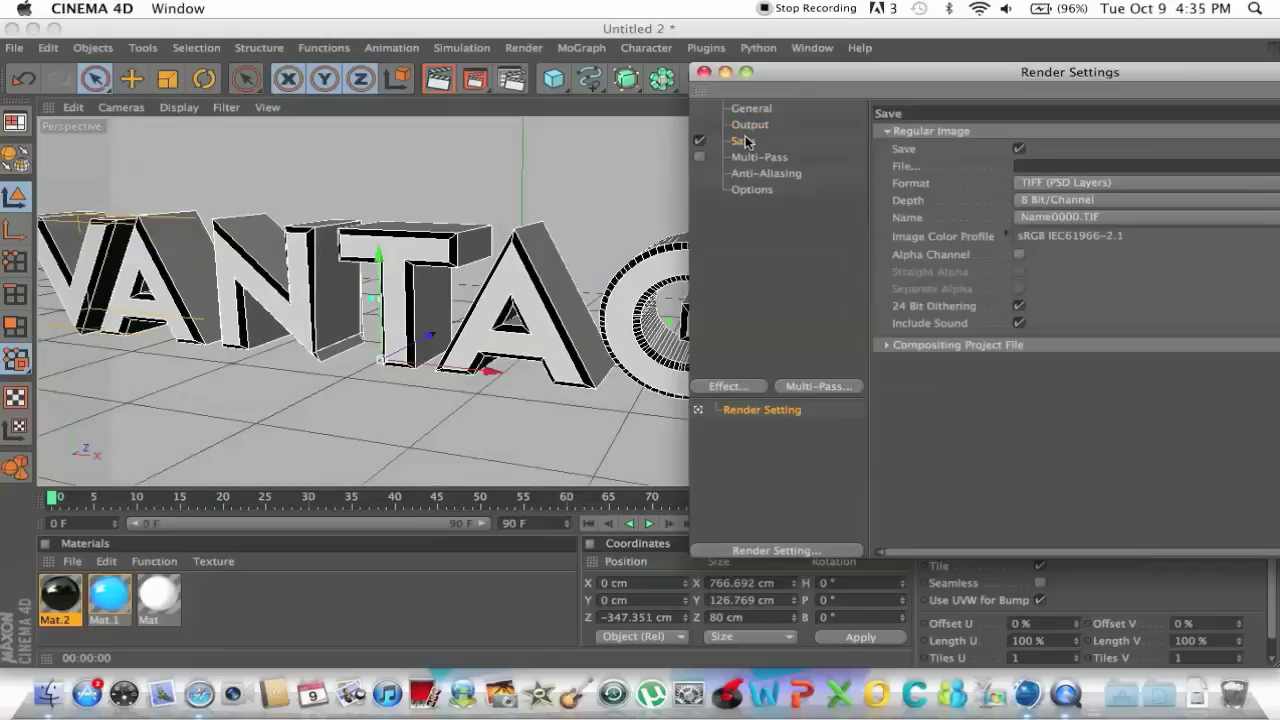
pyautogui.click(775, 158)
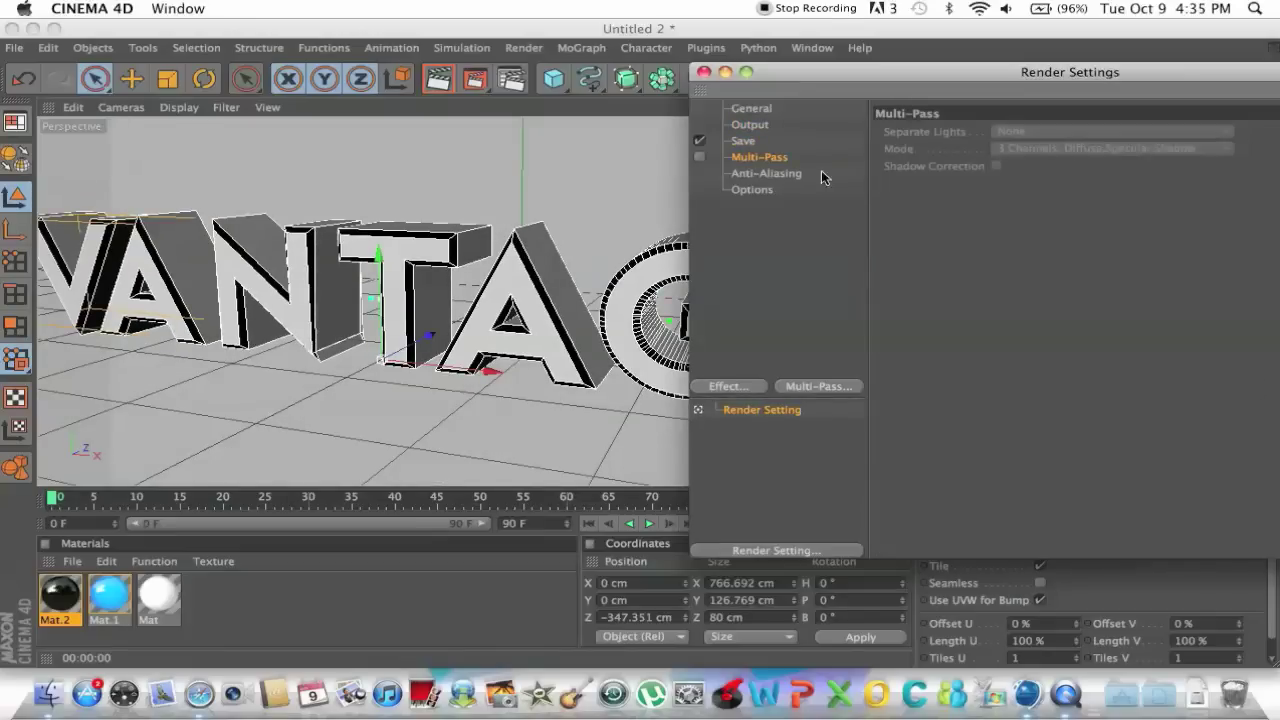
pyautogui.click(779, 173)
pyautogui.click(1158, 133)
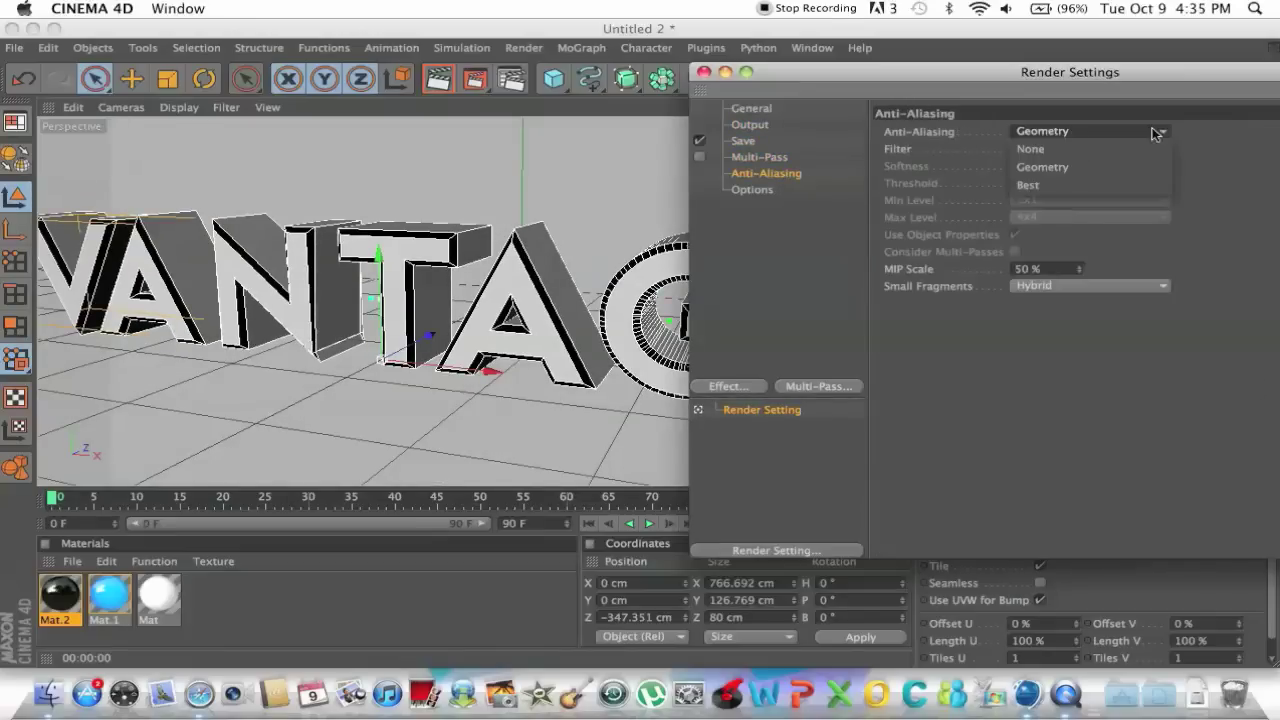
pyautogui.click(1146, 183)
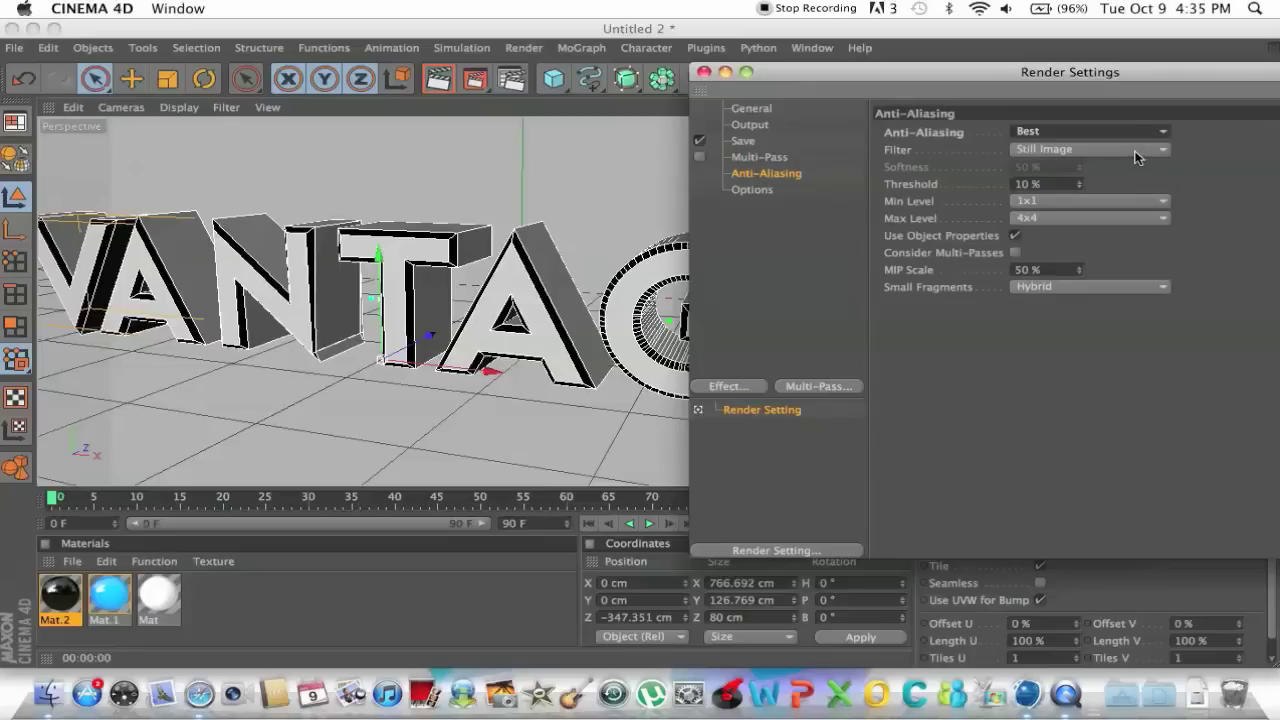
# Add Ambient Occlusion as a render effect
pyautogui.click(750, 189)
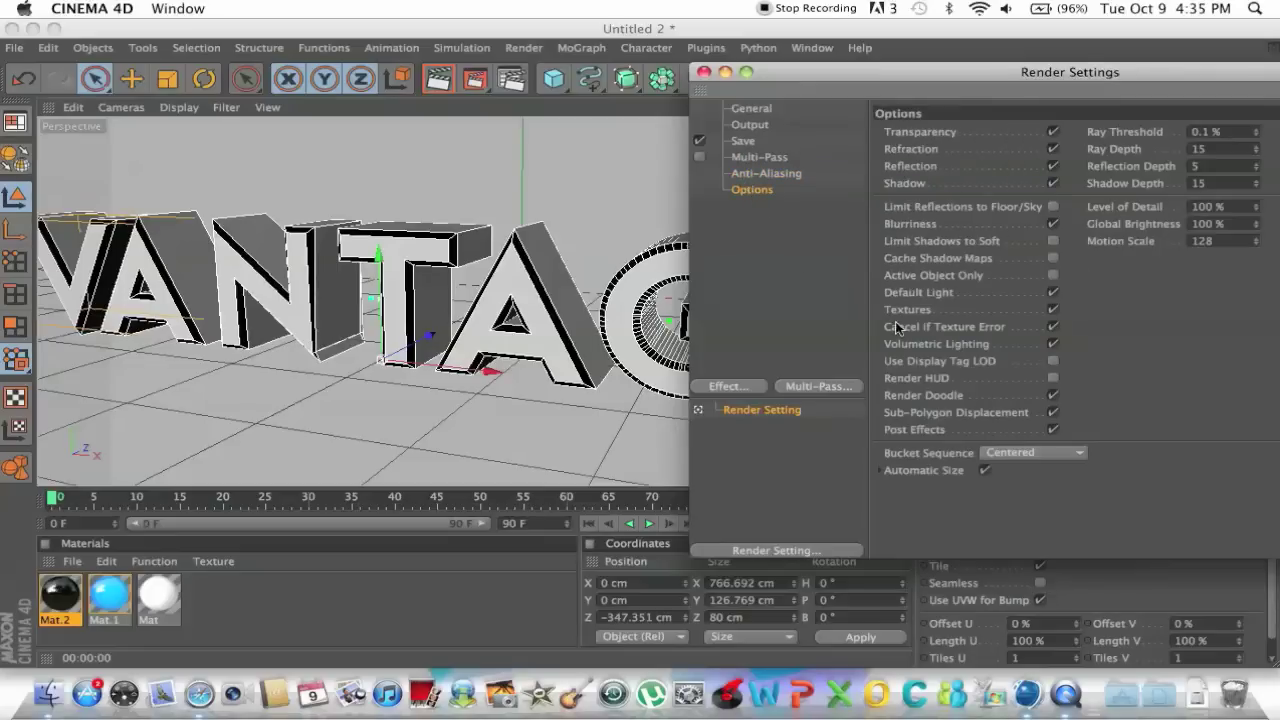
pyautogui.click(755, 387)
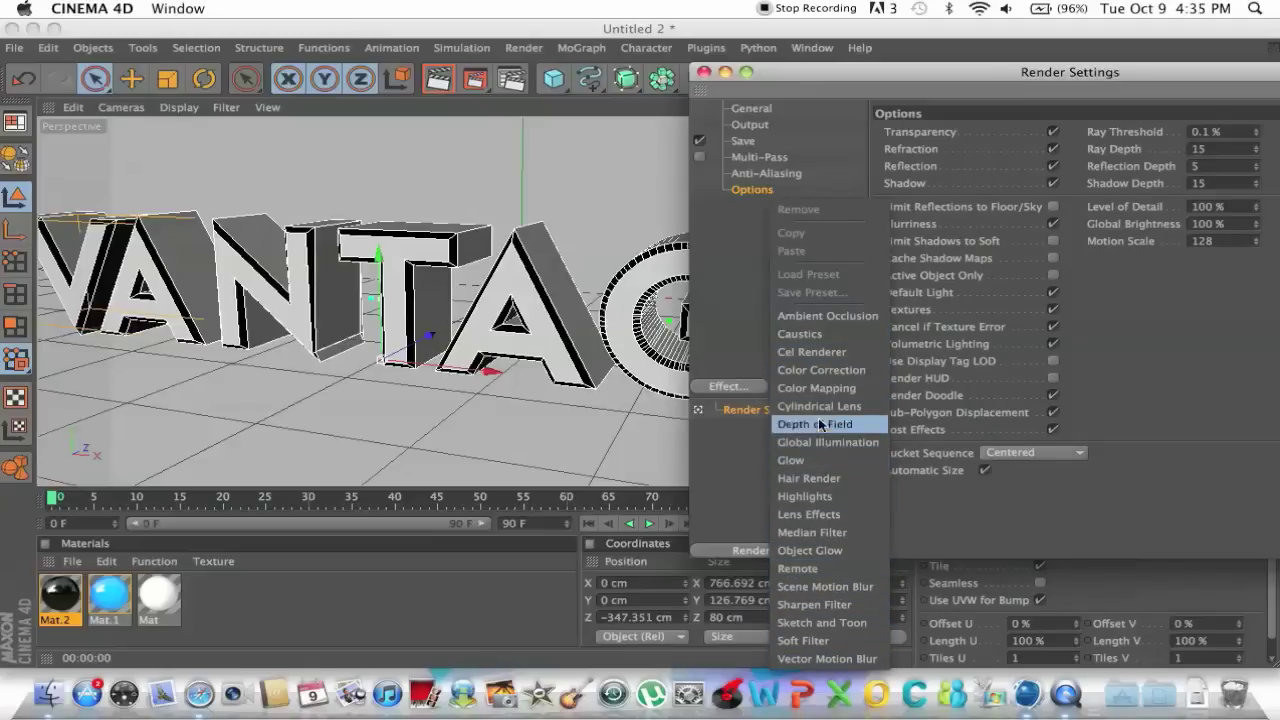
pyautogui.click(813, 316)
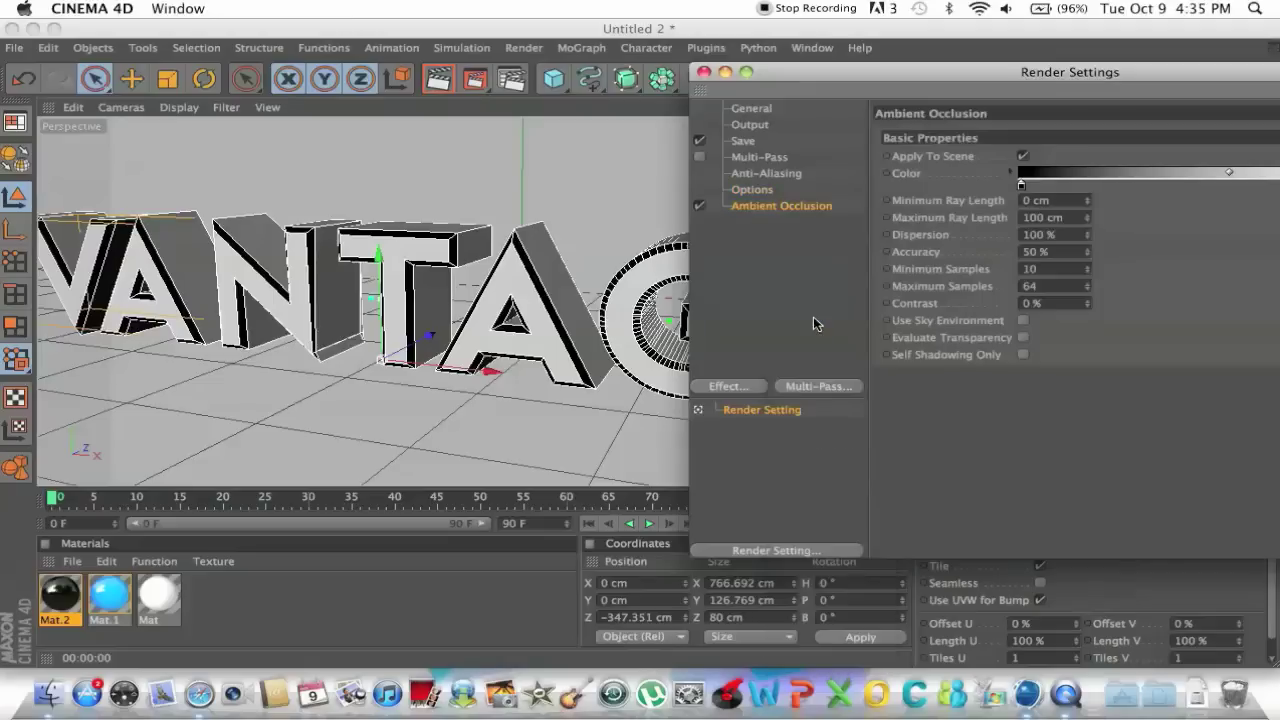
# Close render settings, zoom out and reframe the VANTAGE text, then render the active view
pyautogui.click(703, 73)
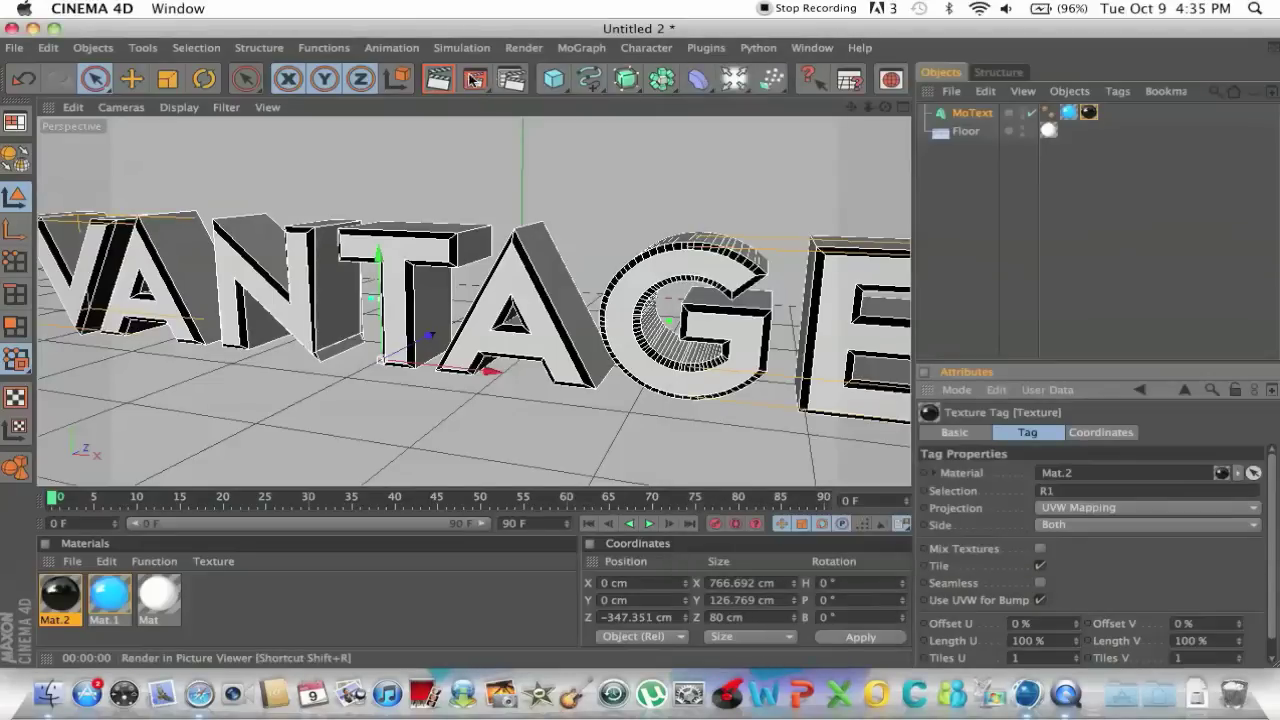
pyautogui.scroll(-2, 677, 313)
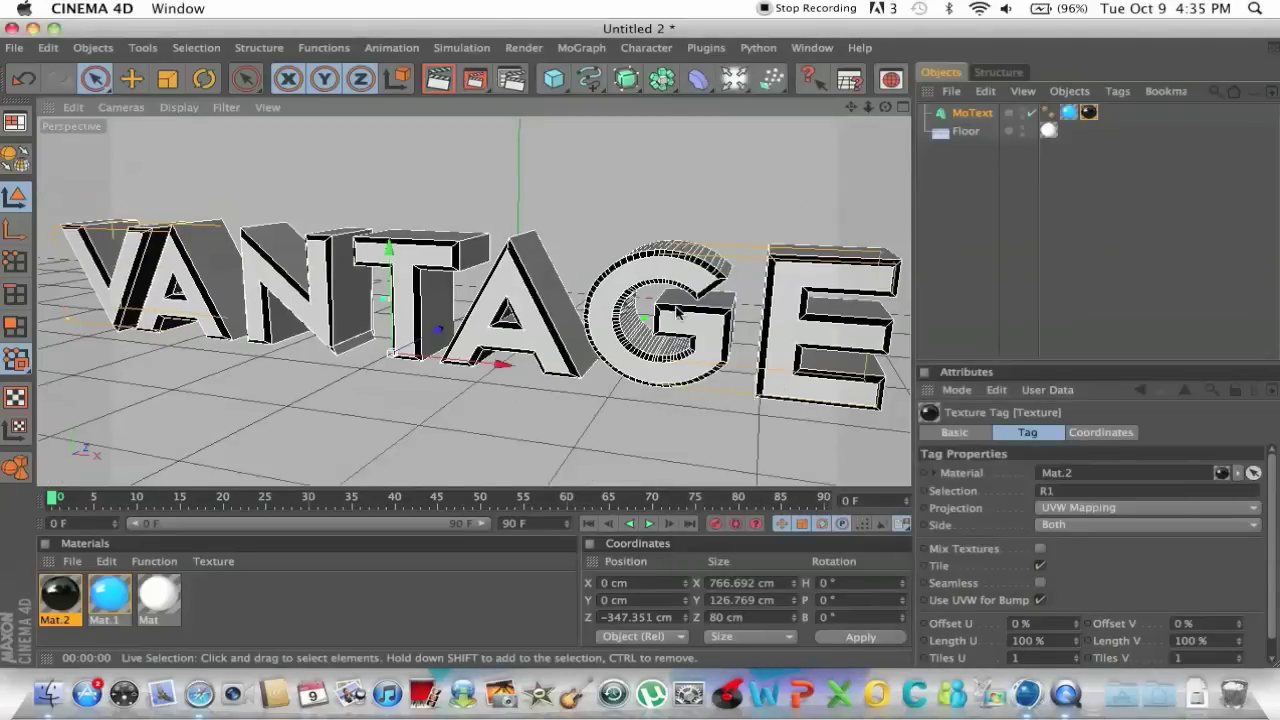
pyautogui.scroll(-1, 677, 313)
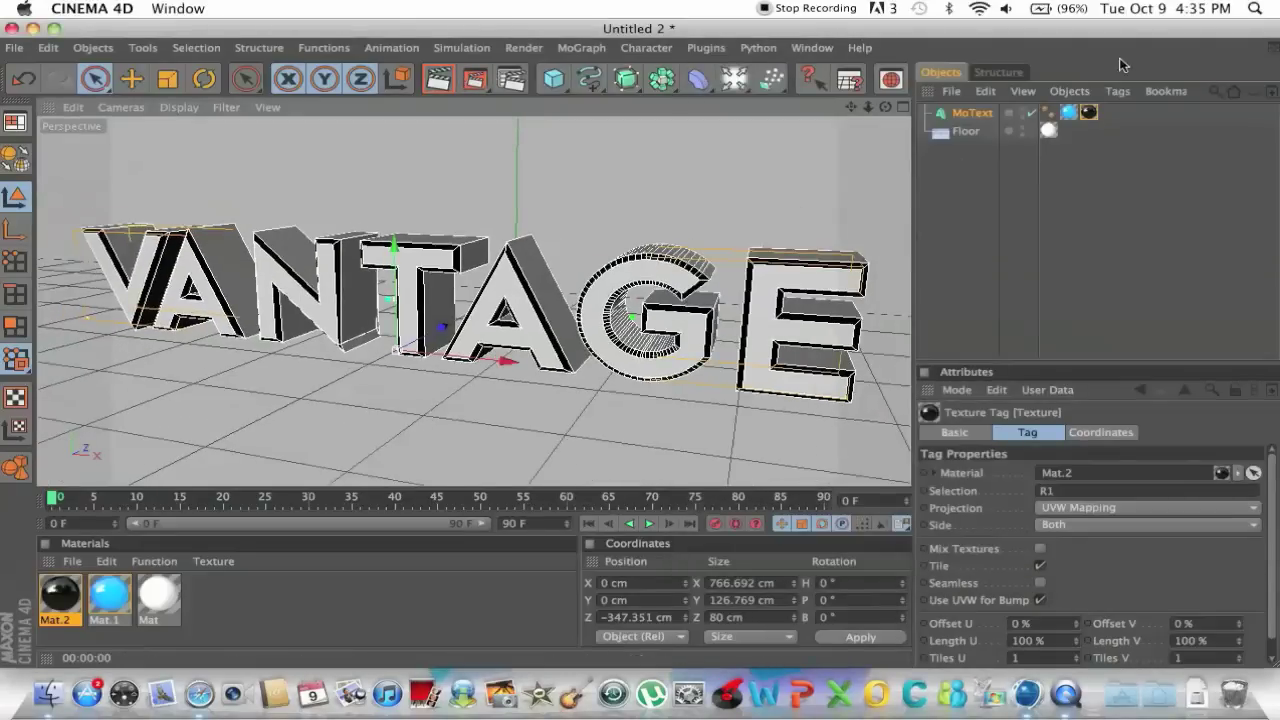
pyautogui.moveTo(885, 106); pyautogui.dragTo(880, 110)
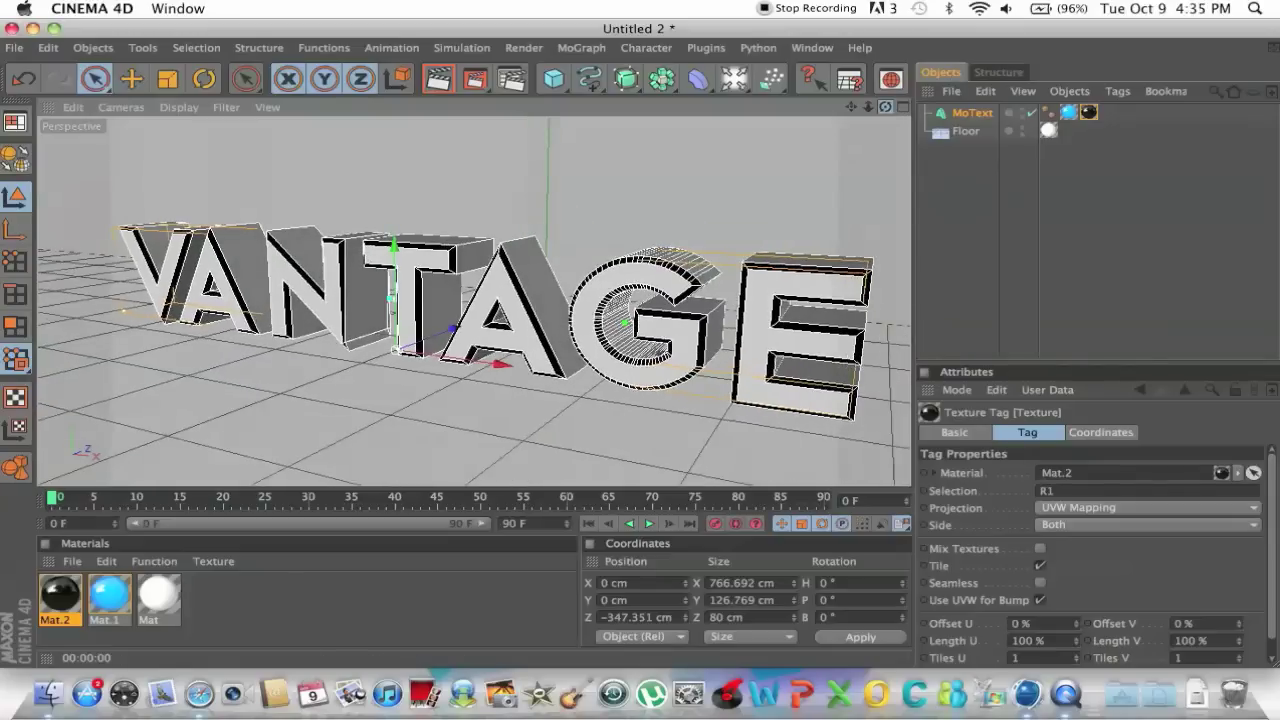
pyautogui.click(441, 82)
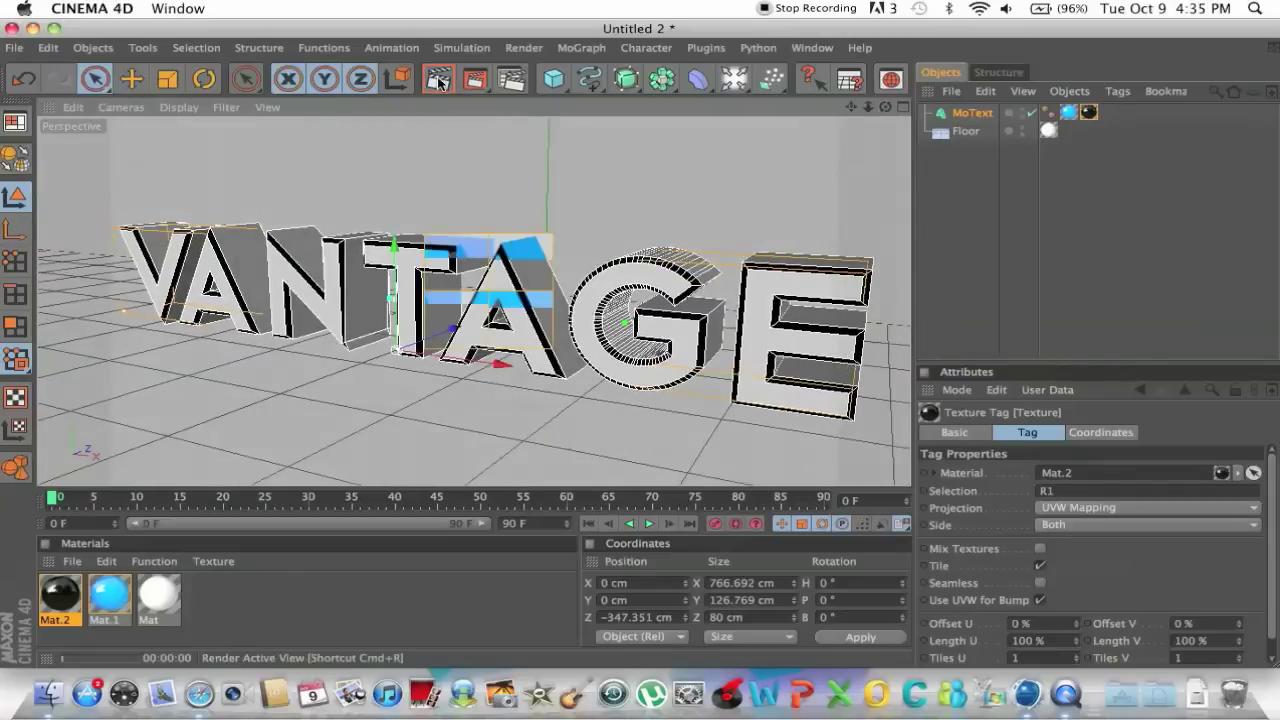